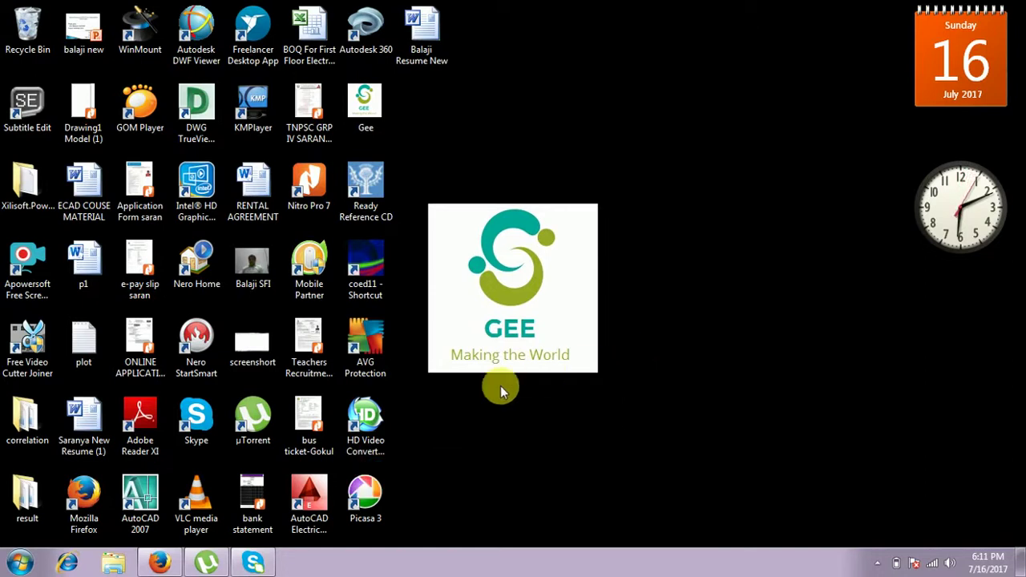
# Switch to Firefox, open youtube.com in a new tab and sign in with the Google account already used for Gmail
pyautogui.click(161, 563)
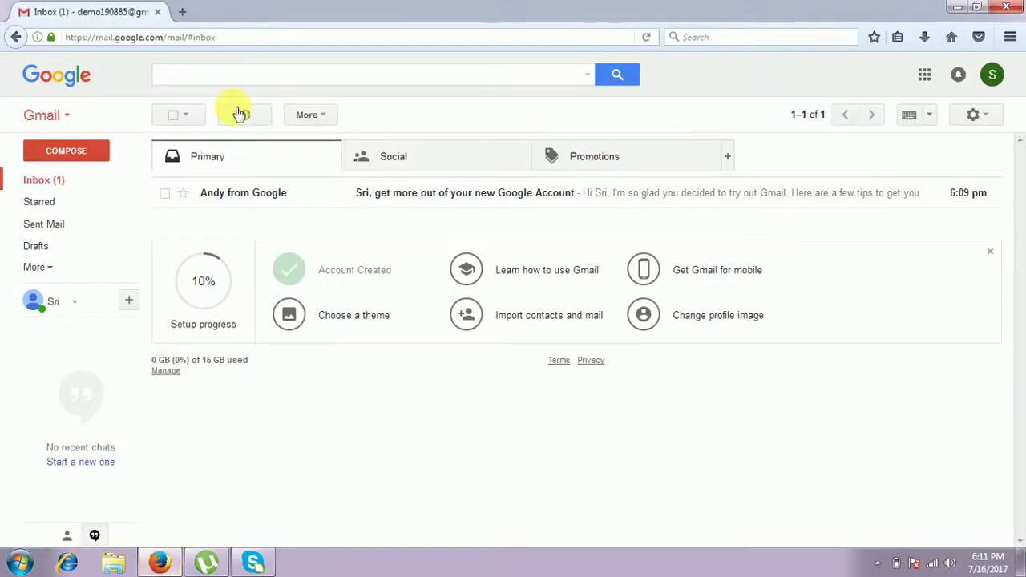
pyautogui.click(992, 74)
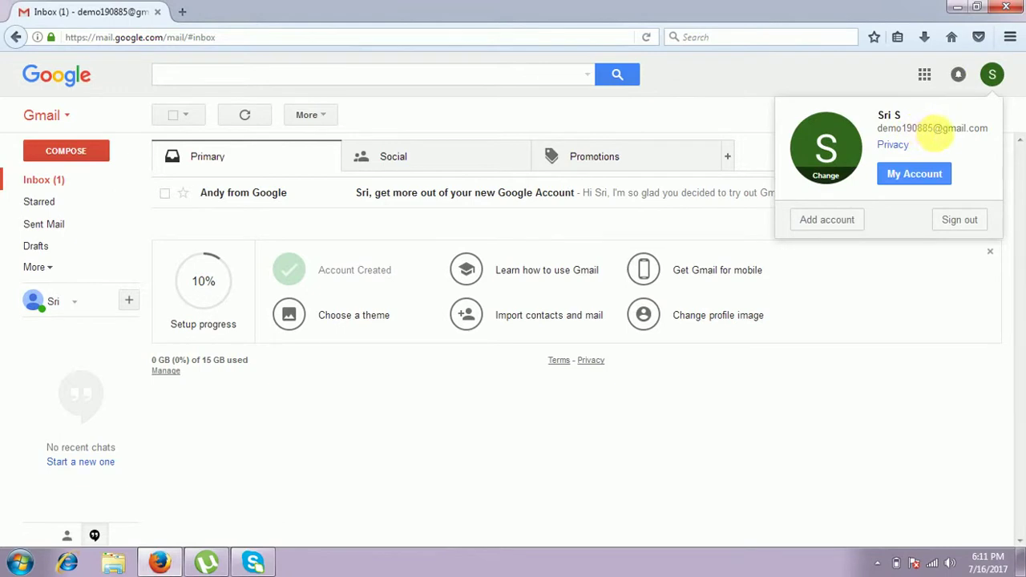
pyautogui.click(183, 13)
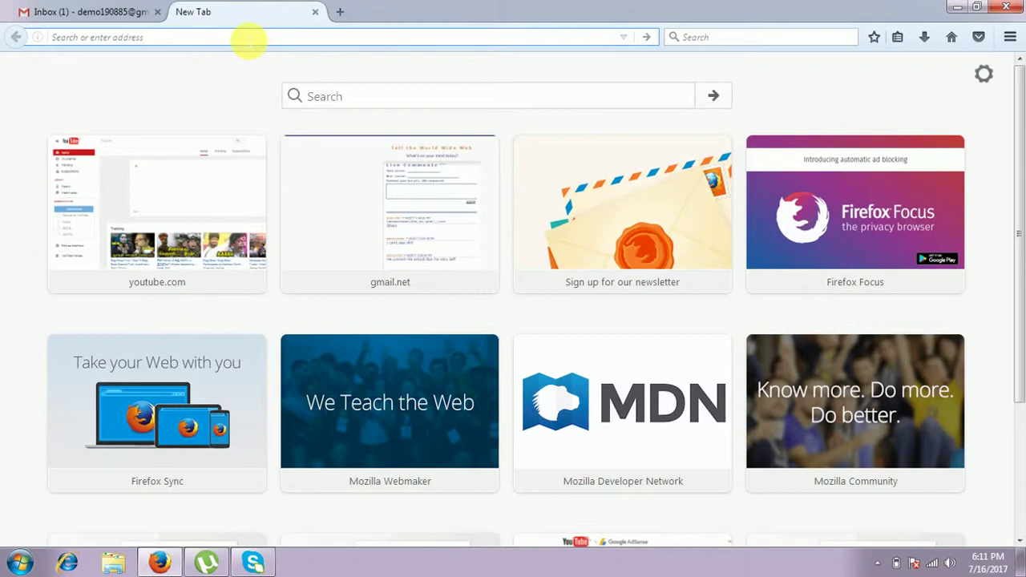
pyautogui.write('youtube.com/')
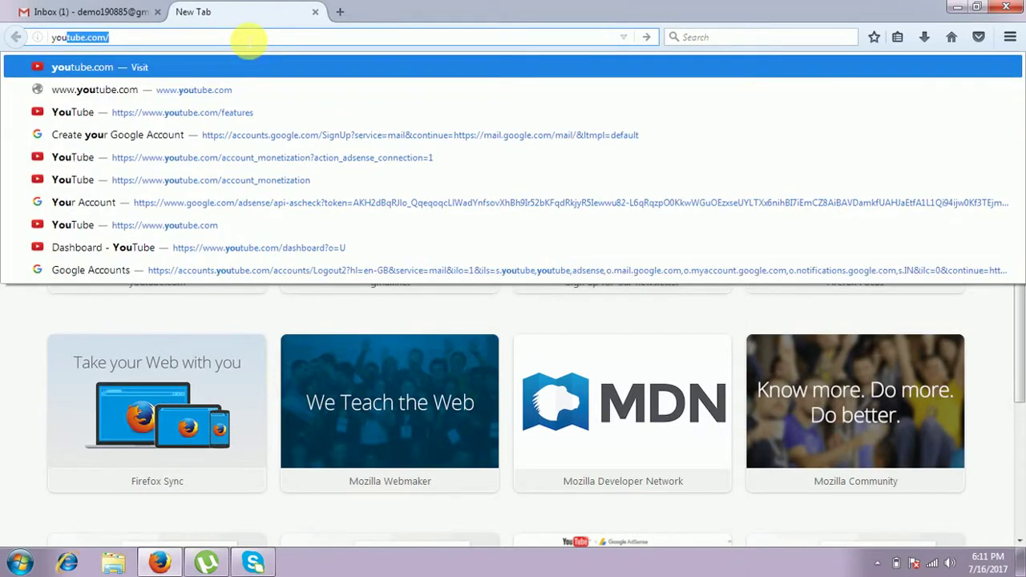
pyautogui.click(190, 69)
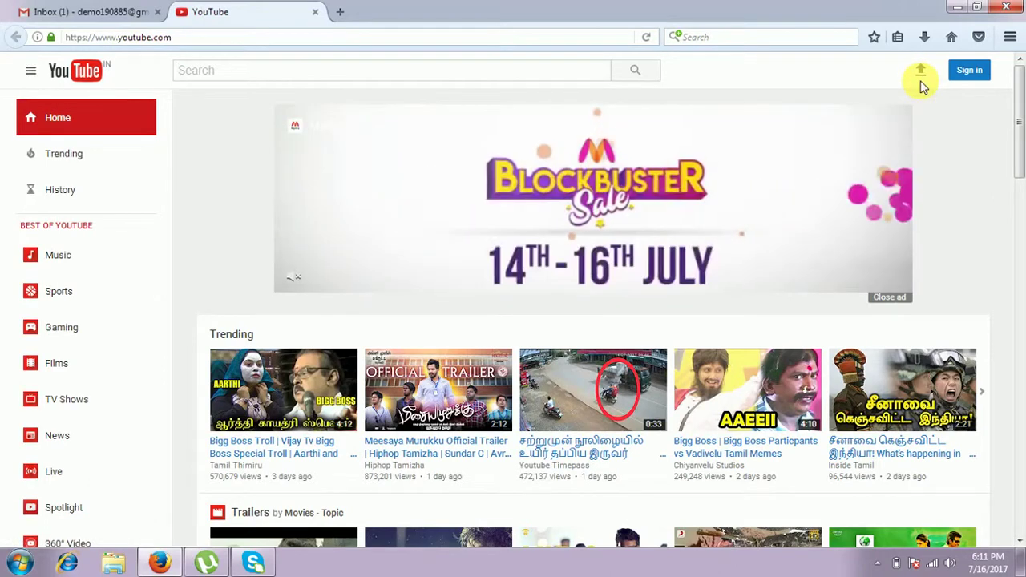
pyautogui.click(970, 71)
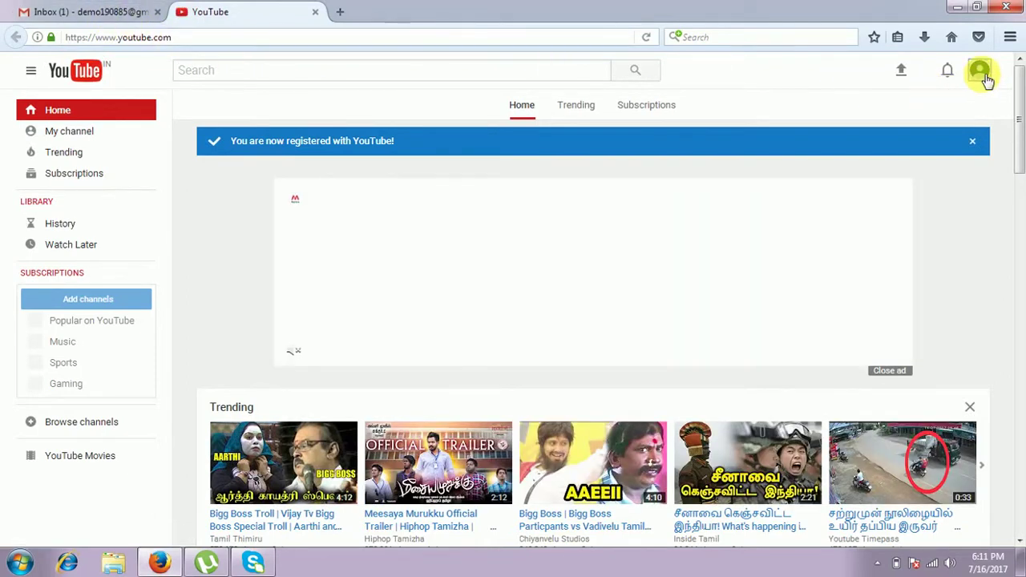
# Dismiss the registration notice and open the channel's Status and features page in Creator Studio
pyautogui.click(972, 141)
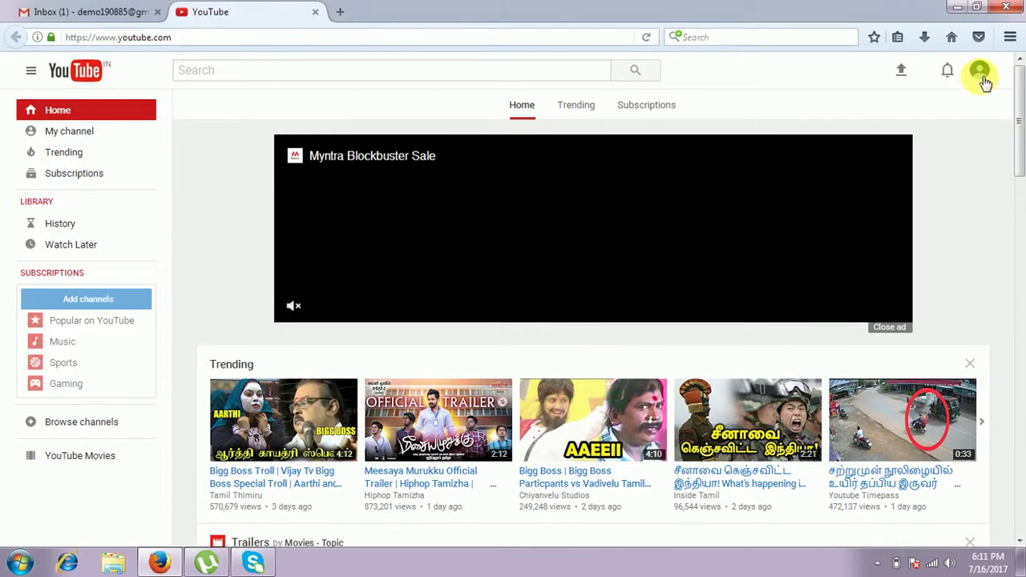
pyautogui.click(980, 73)
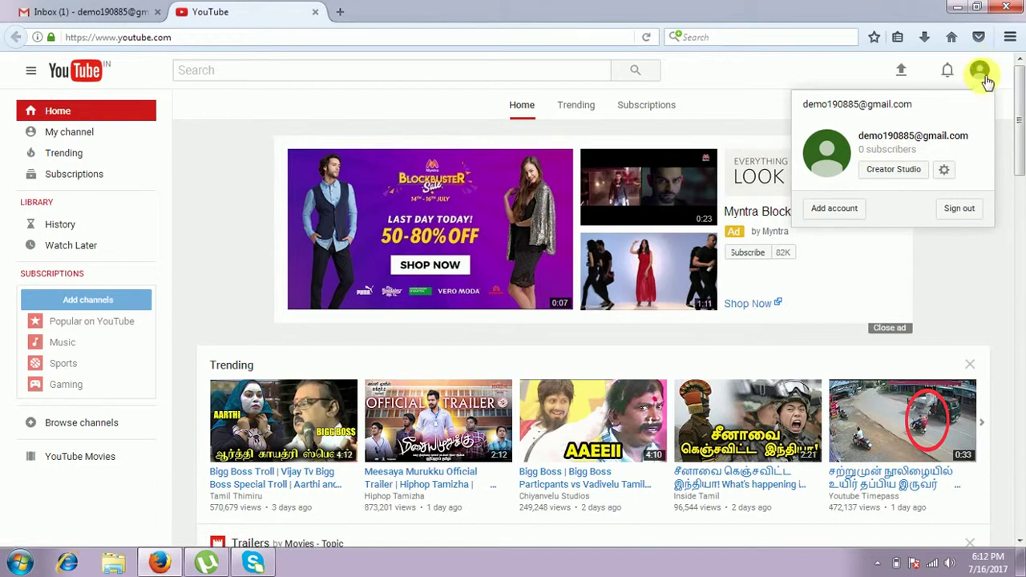
pyautogui.click(896, 177)
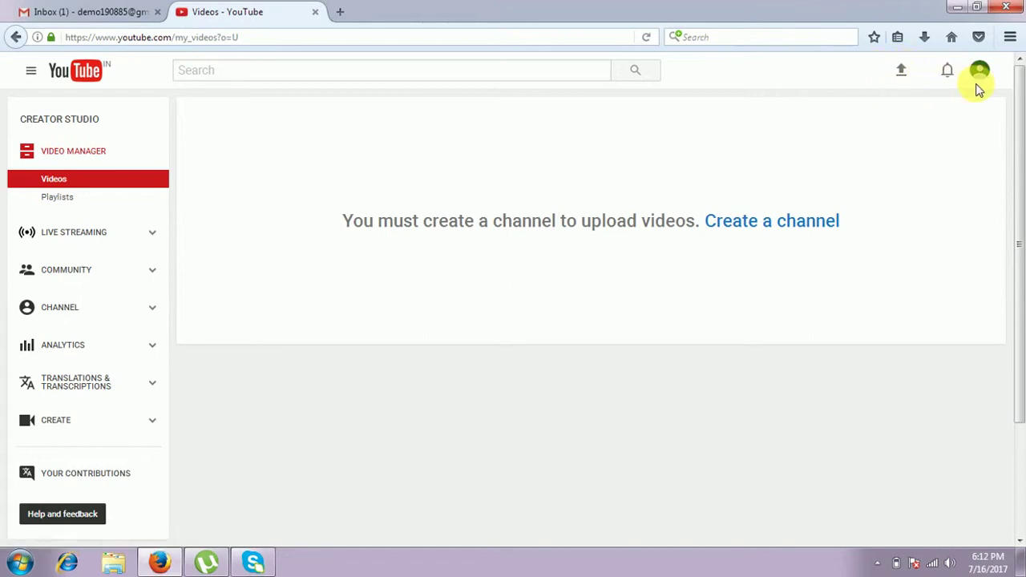
pyautogui.click(72, 314)
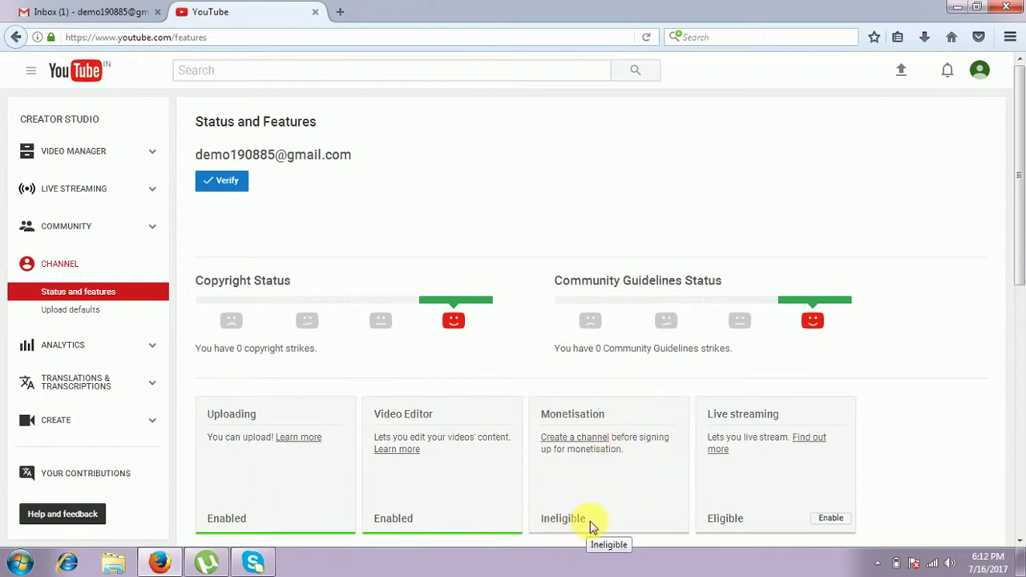
# Create a channel from the Monetisation feature, keeping the prefilled first and last name
pyautogui.scroll(-1, 593, 459)
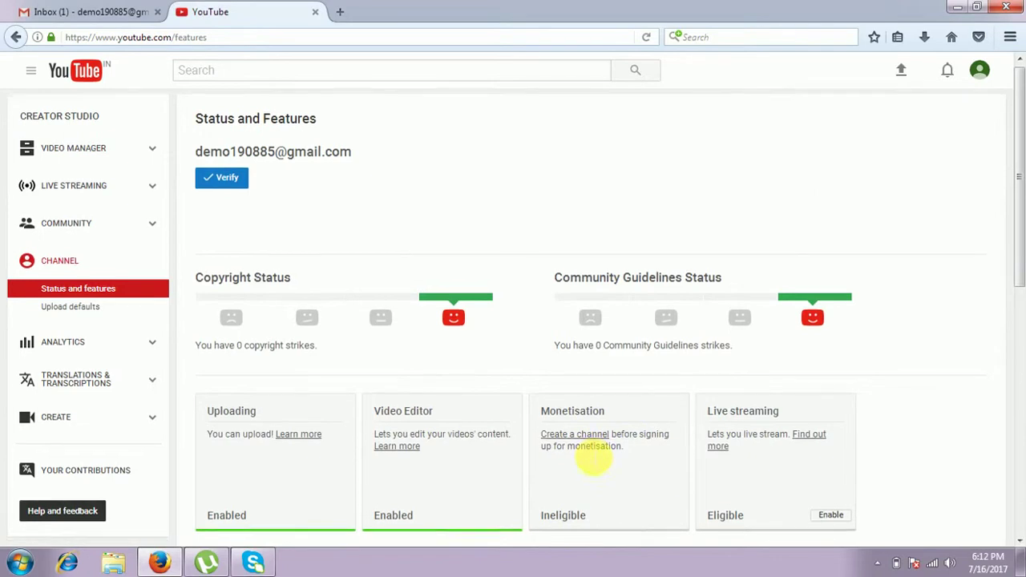
pyautogui.scroll(-6, 577, 458)
pyautogui.scroll(4, 313, 280)
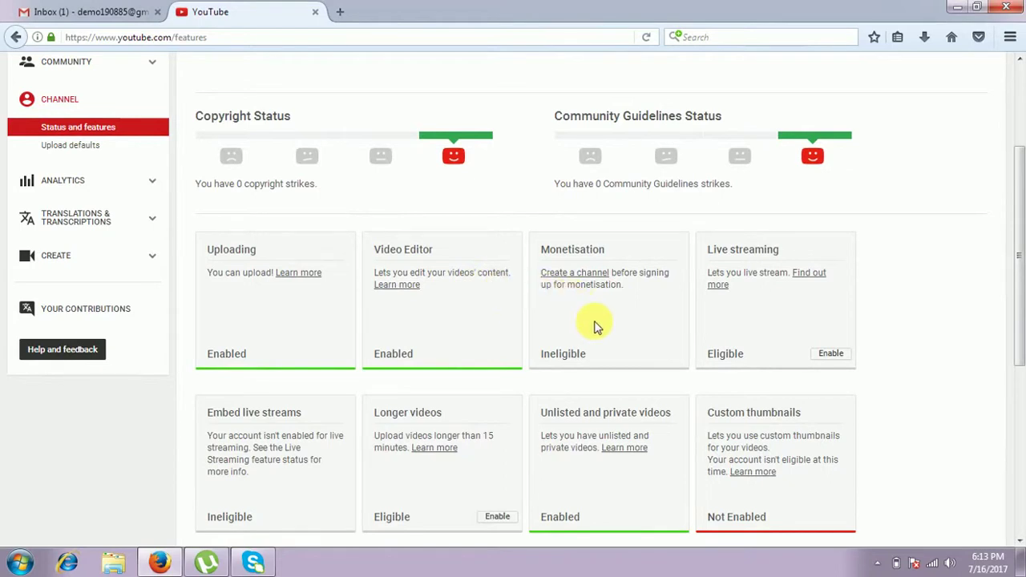
pyautogui.click(594, 277)
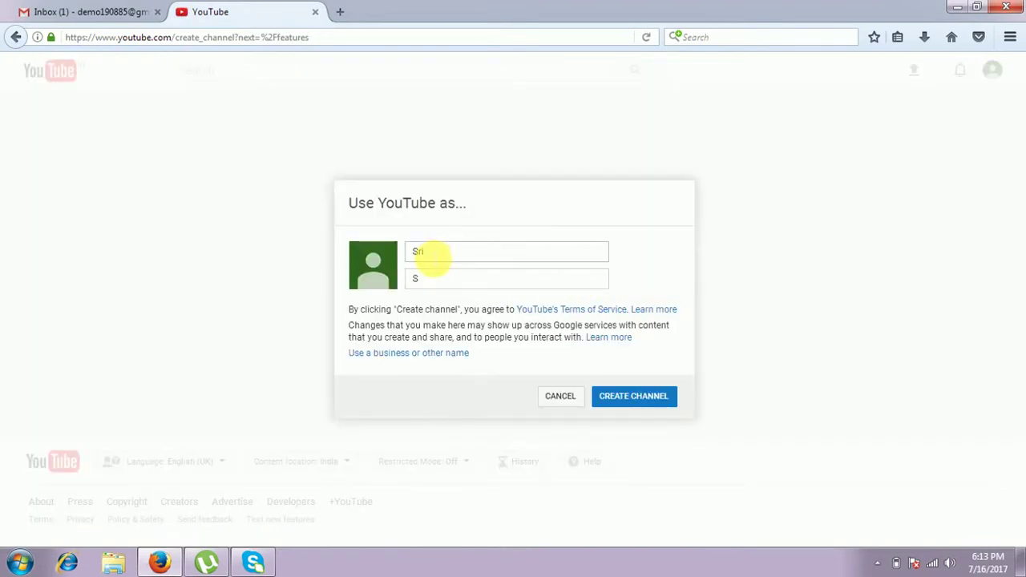
pyautogui.click(425, 278)
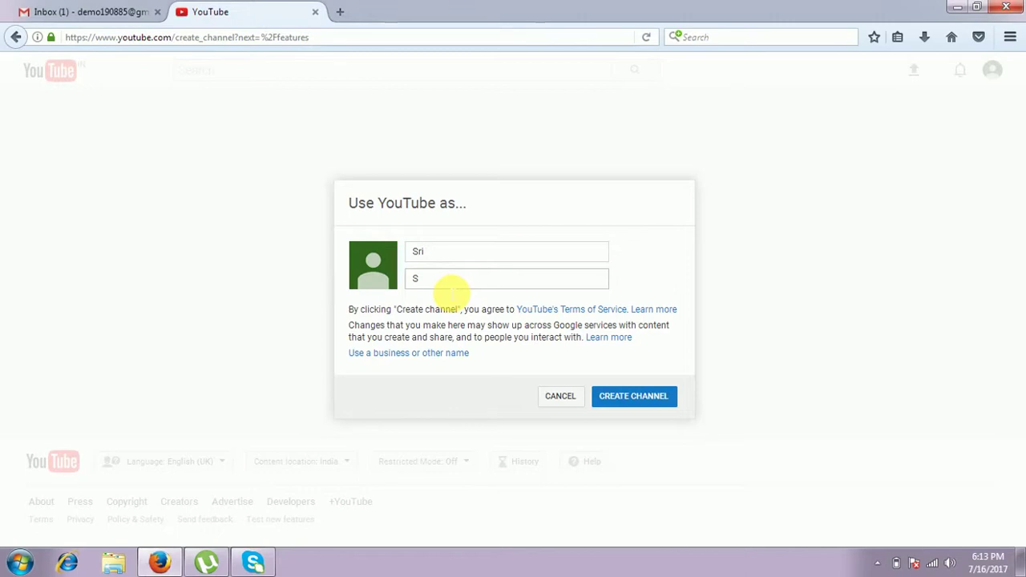
pyautogui.click(637, 398)
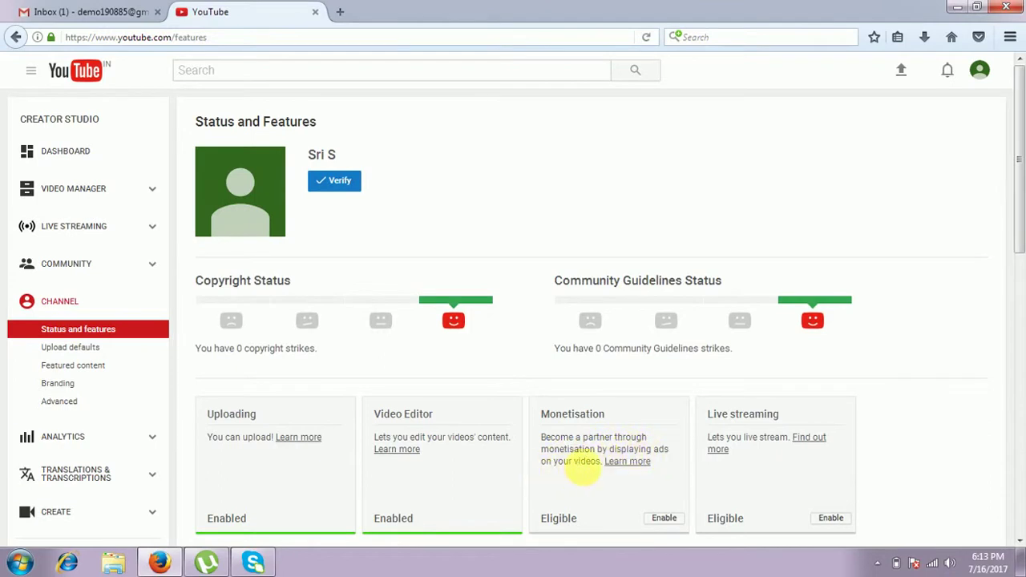
# Enable monetisation for the channel and accept the YouTube Partner Programme terms with all three agreement statements ticked
pyautogui.click(664, 519)
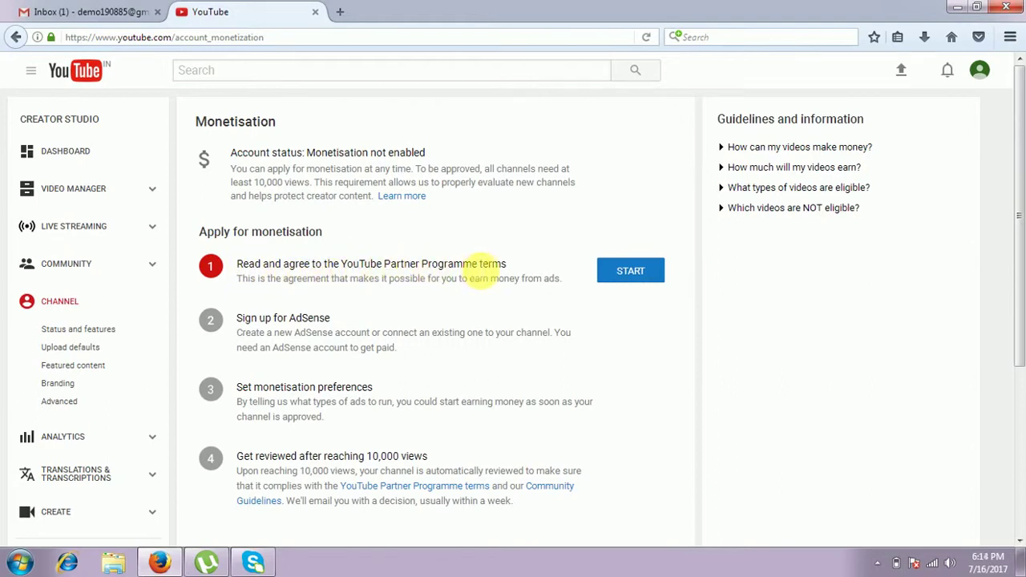
pyautogui.click(623, 273)
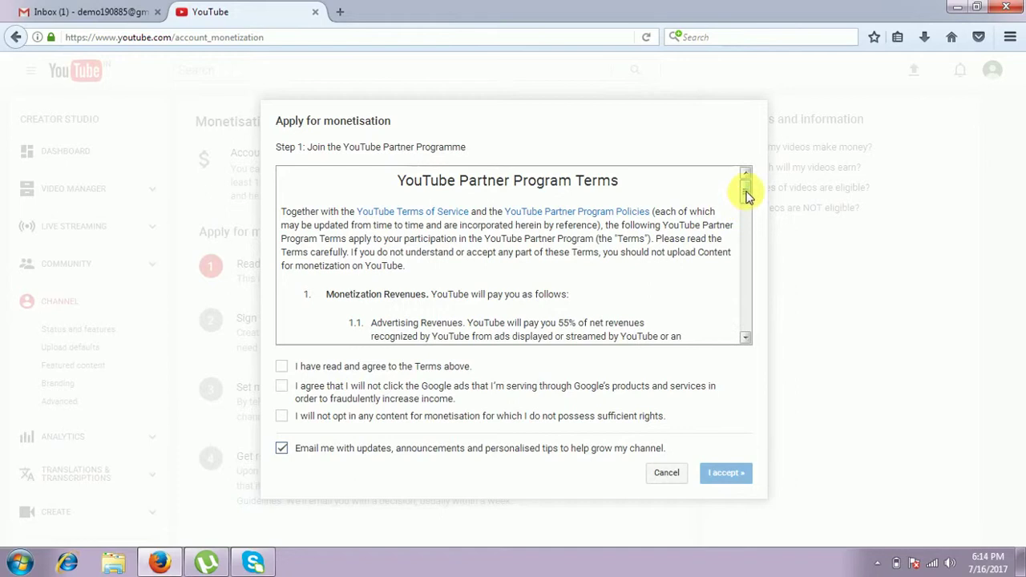
pyautogui.moveTo(746, 195); pyautogui.dragTo(743, 335)
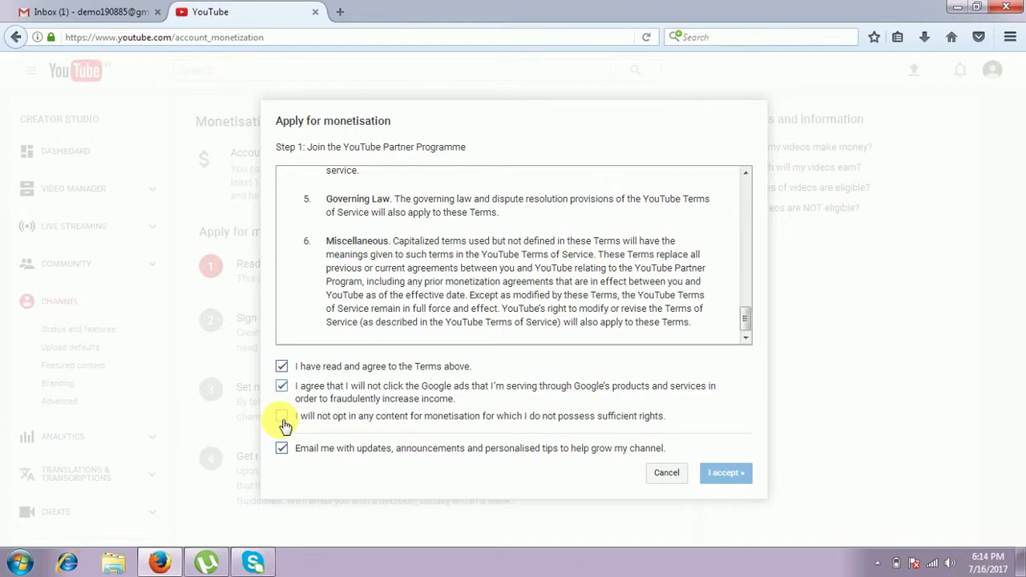
pyautogui.click(282, 418)
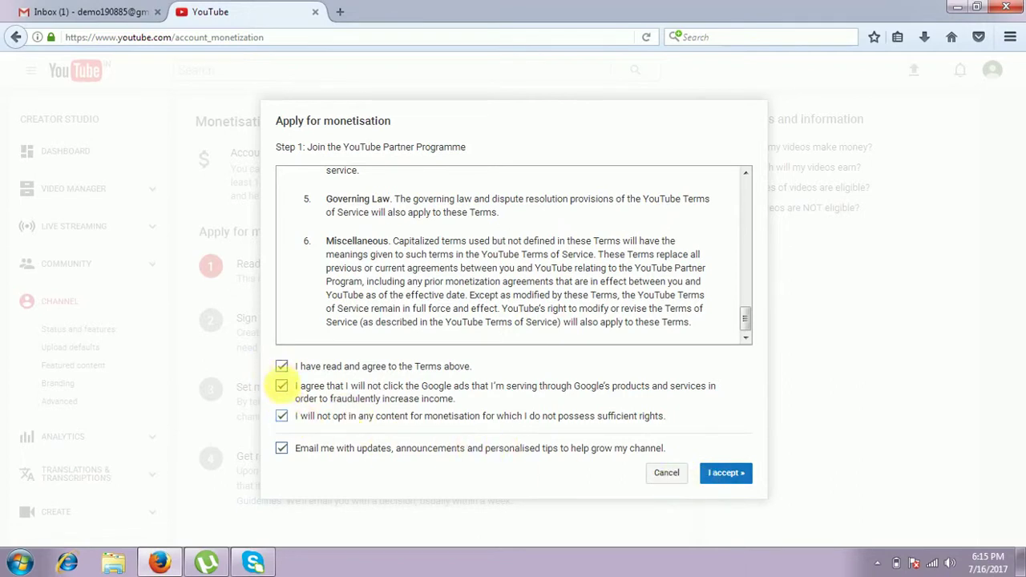
pyautogui.click(733, 475)
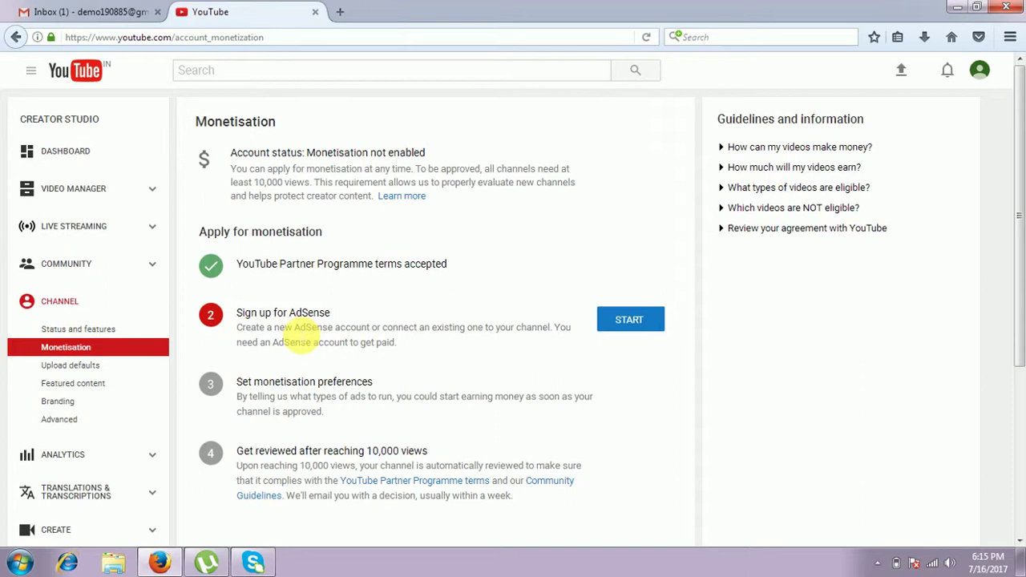
# Start the AdSense sign-up with the existing Google account and save the website details with English as the content language
pyautogui.click(629, 321)
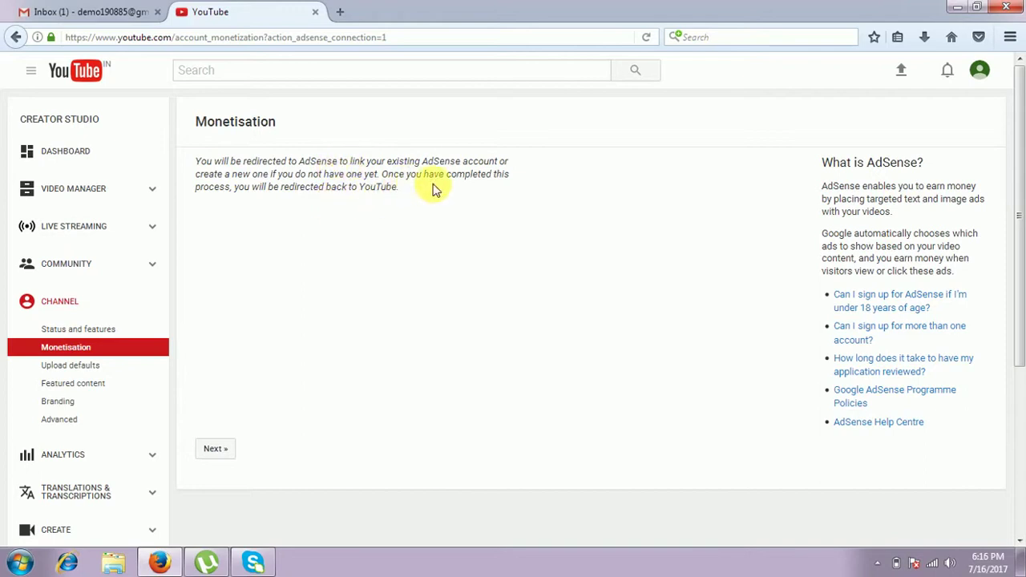
pyautogui.click(218, 451)
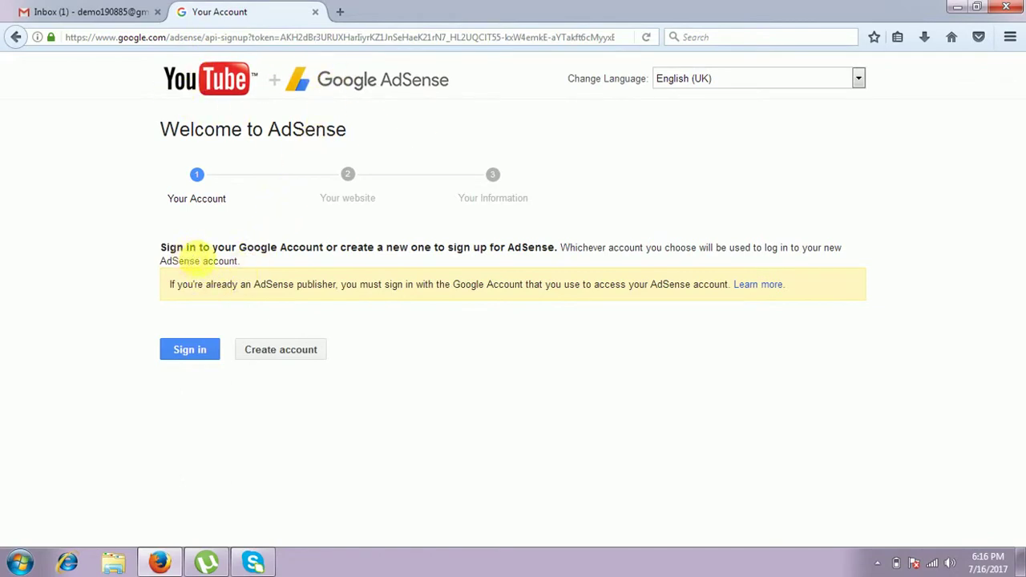
pyautogui.click(192, 351)
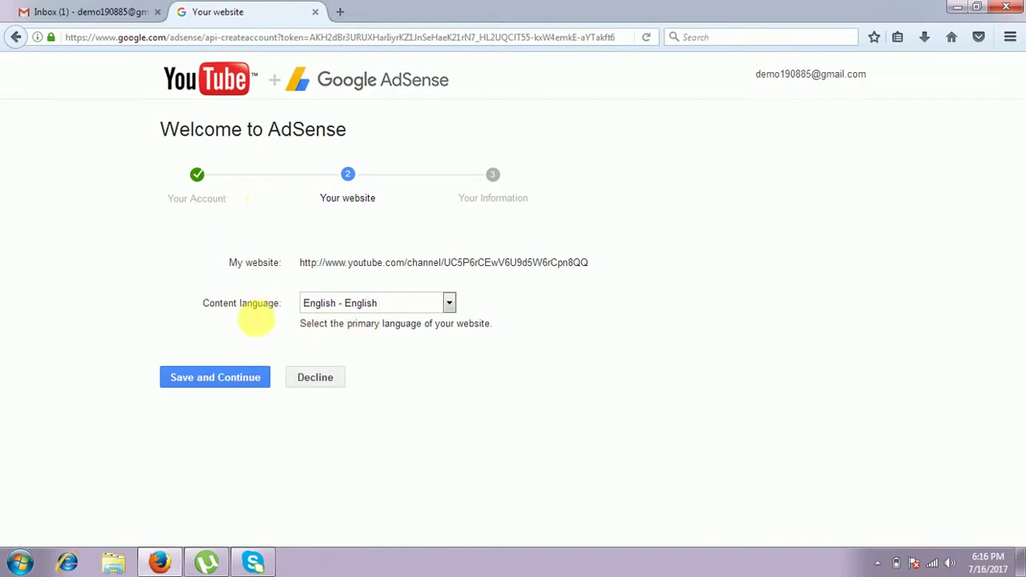
pyautogui.click(246, 387)
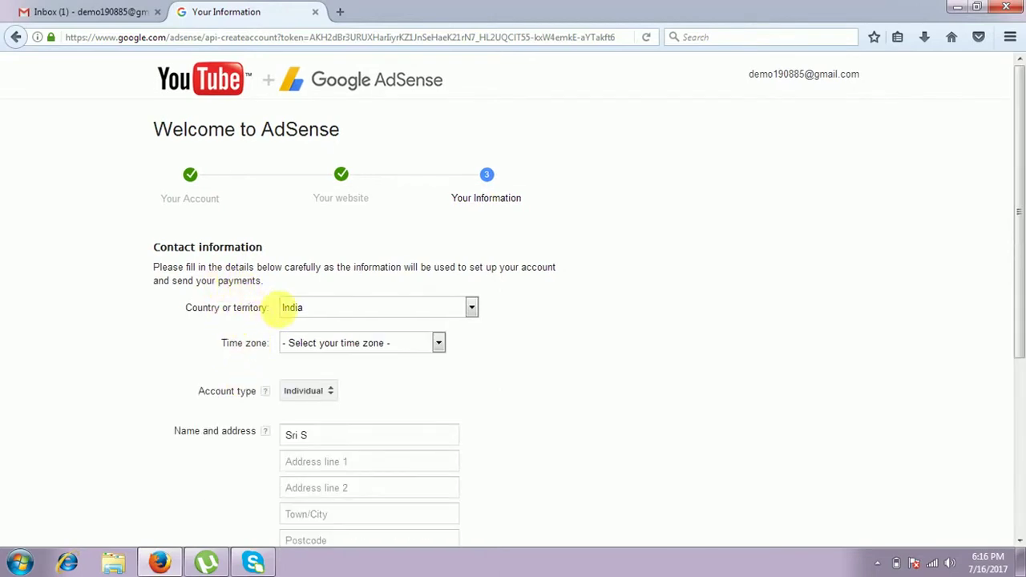
# Set the AdSense contact time zone to (UTC+05:30) Kolkata and the account type to Individual
pyautogui.click(439, 345)
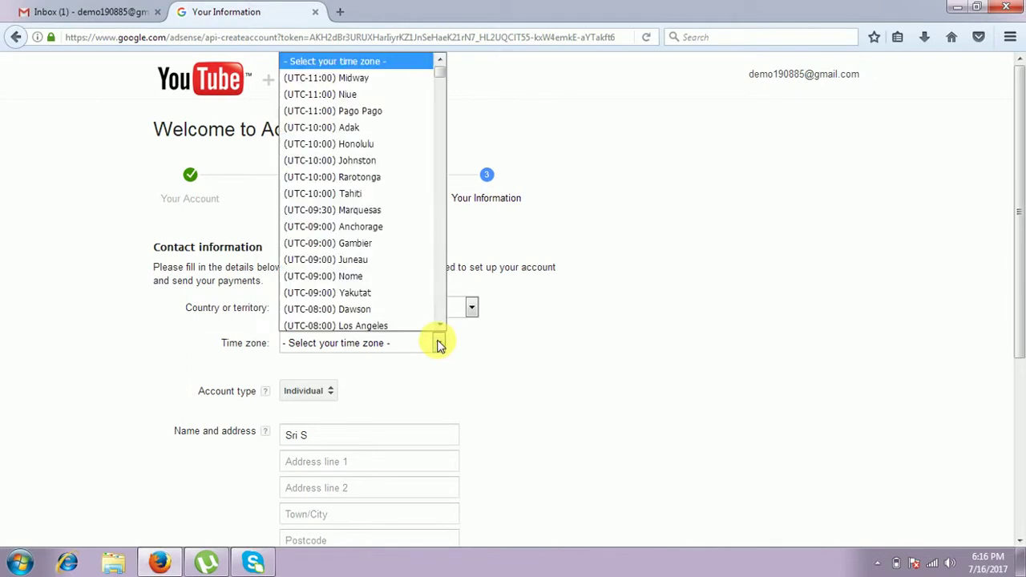
pyautogui.moveTo(445, 74); pyautogui.dragTo(438, 258)
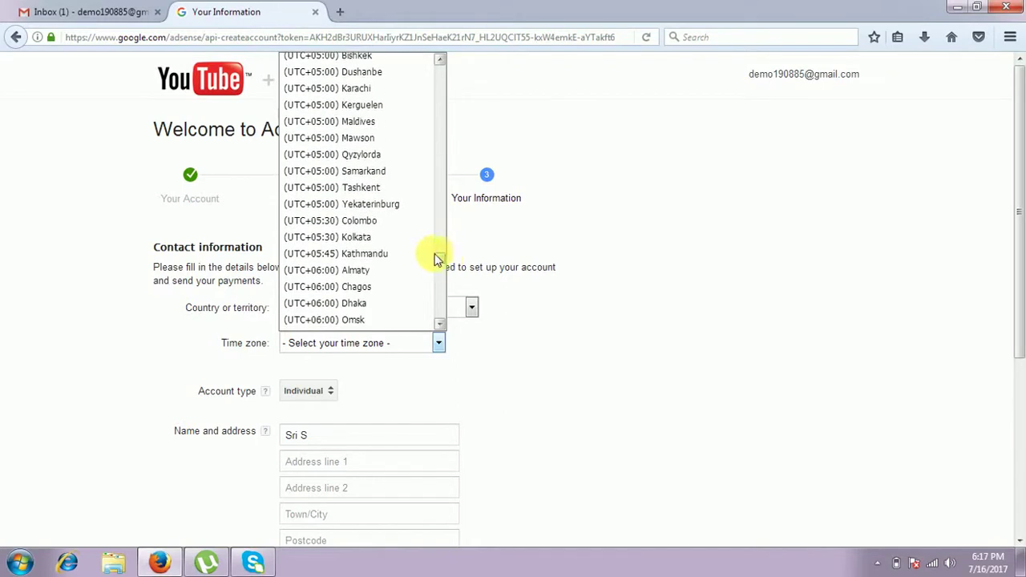
pyautogui.click(356, 237)
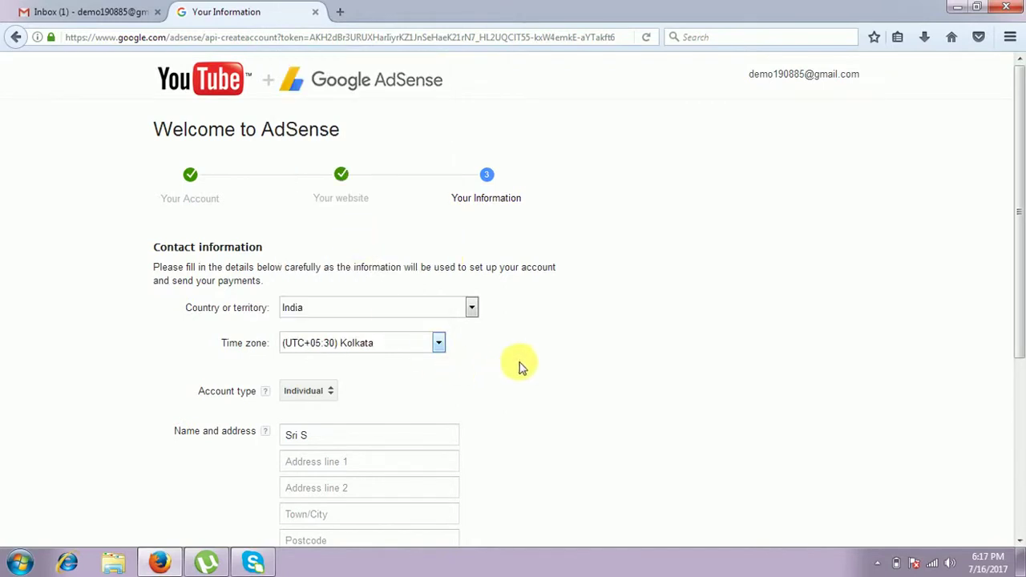
pyautogui.scroll(-2, 857, 261)
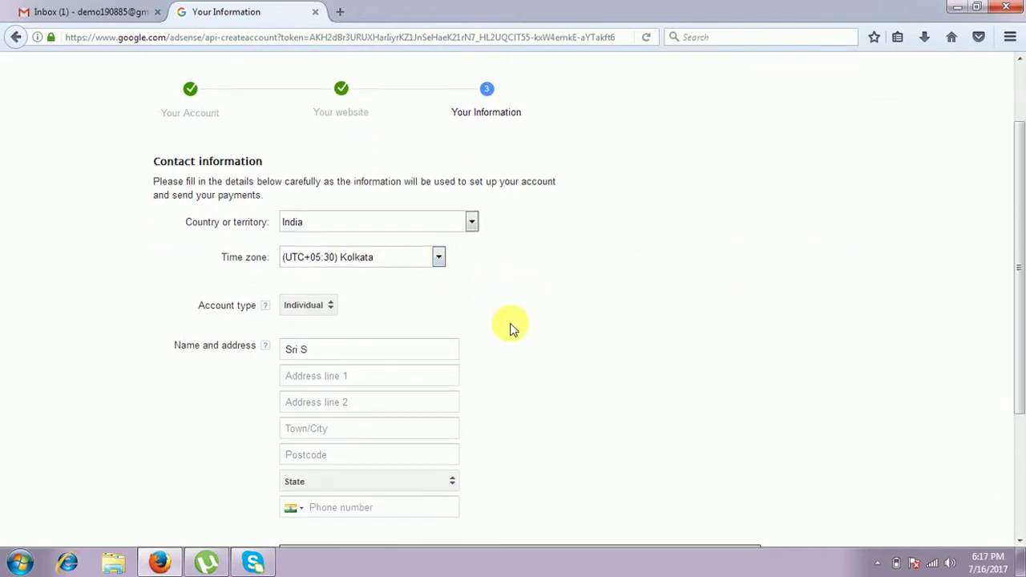
pyautogui.click(320, 307)
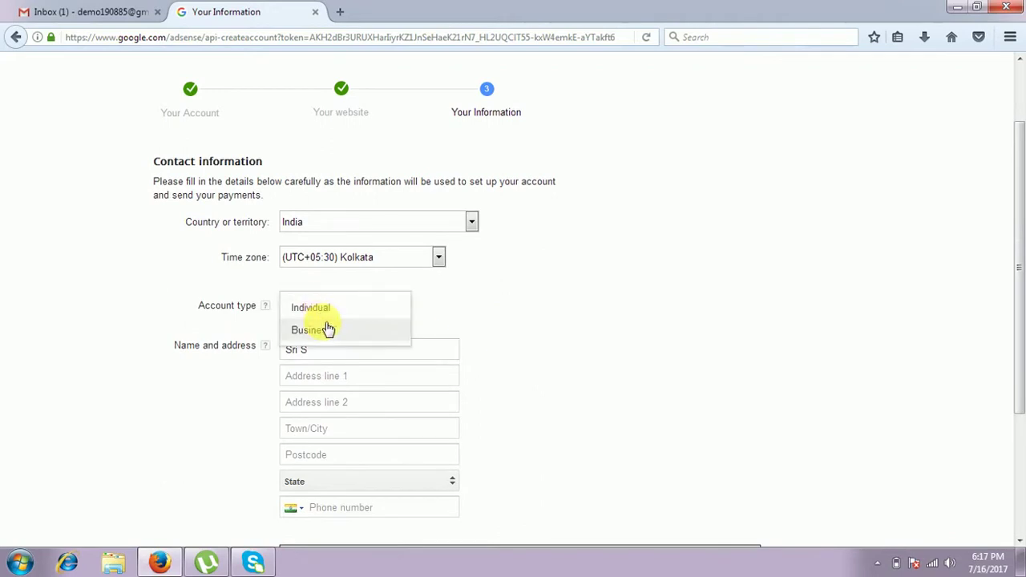
pyautogui.click(320, 310)
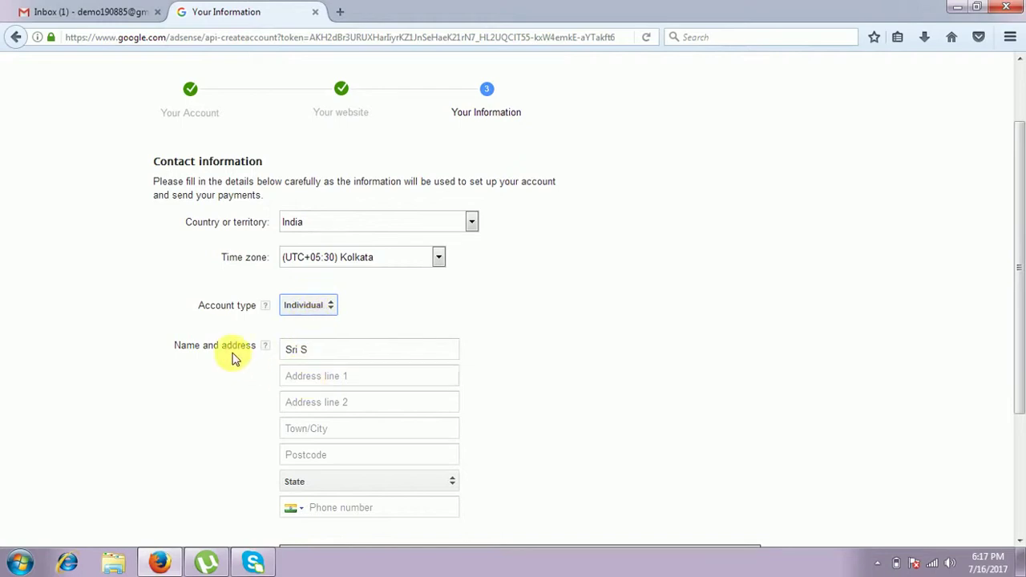
# Fill in the account holder's postal address in the contact information, including both address lines, town, postcode and state
pyautogui.click(306, 378)
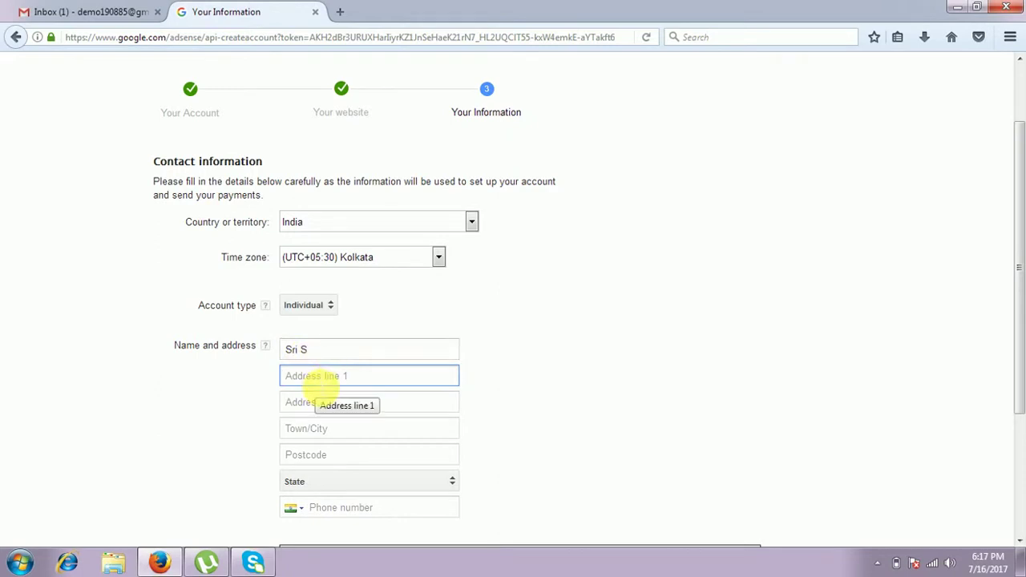
pyautogui.write('first st.')
pyautogui.press('Tab')
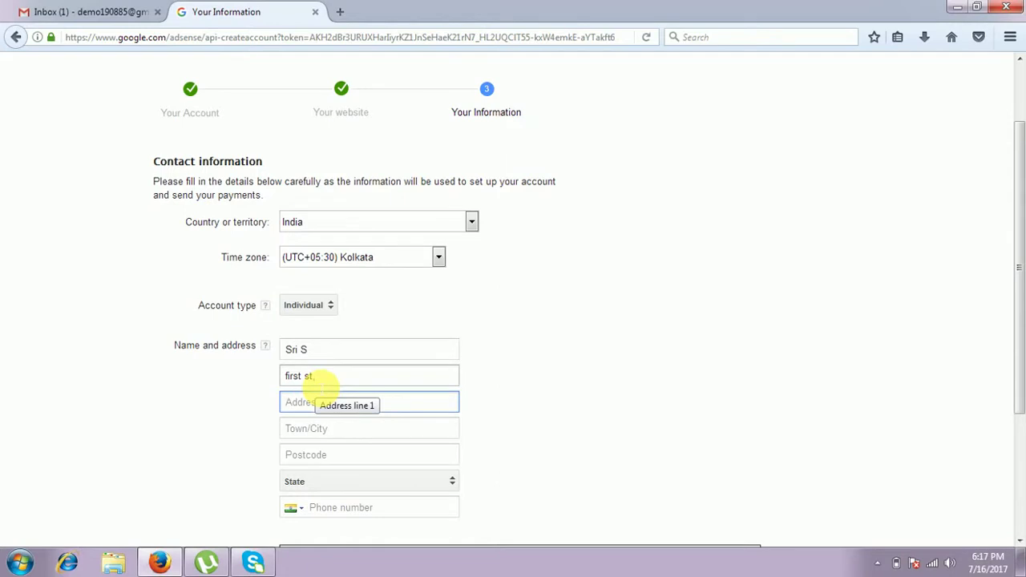
pyautogui.write('agram')
pyautogui.press('Tab')
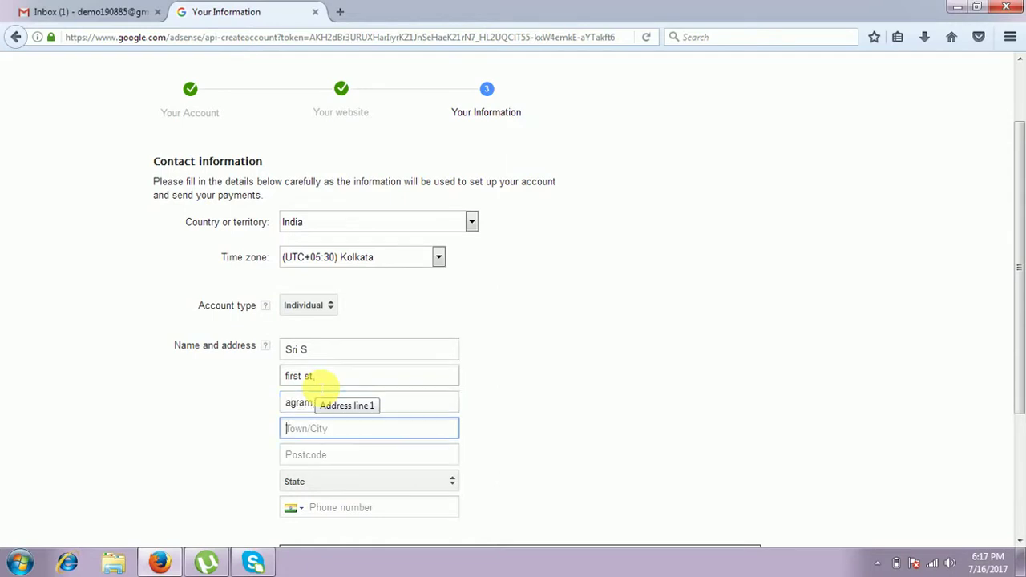
pyautogui.write('ch')
pyautogui.press('Tab')
pyautogui.write('6')
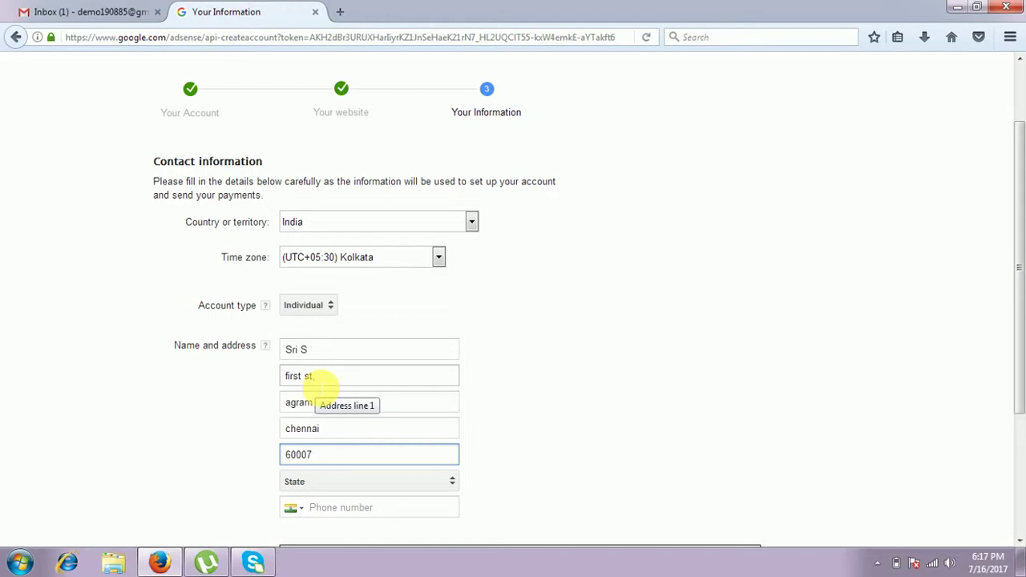
pyautogui.click(386, 488)
pyautogui.scroll(-7, 327, 452)
pyautogui.click(327, 456)
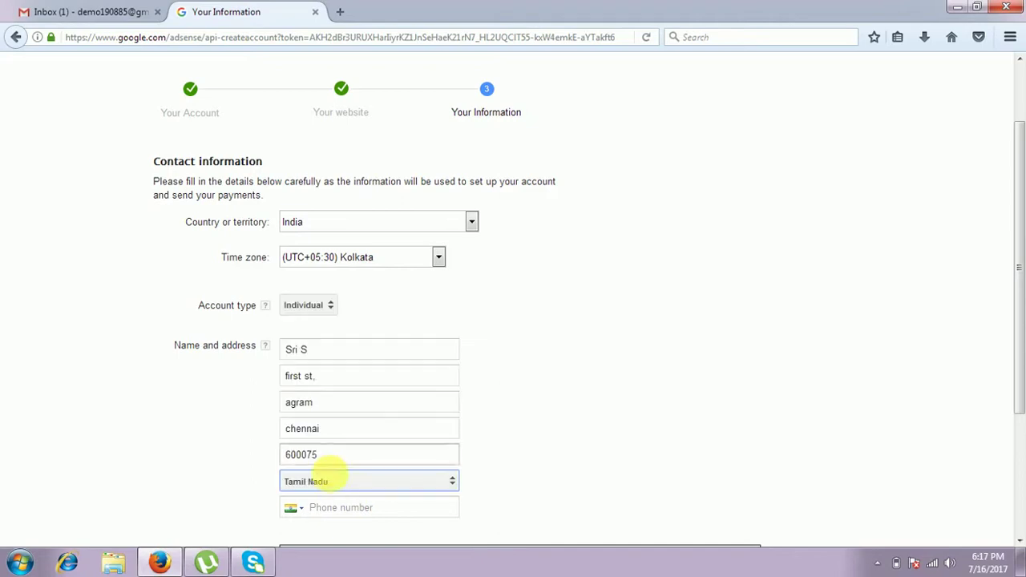
# Enter the account holder's phone number in the AdSense contact information
pyautogui.click(339, 513)
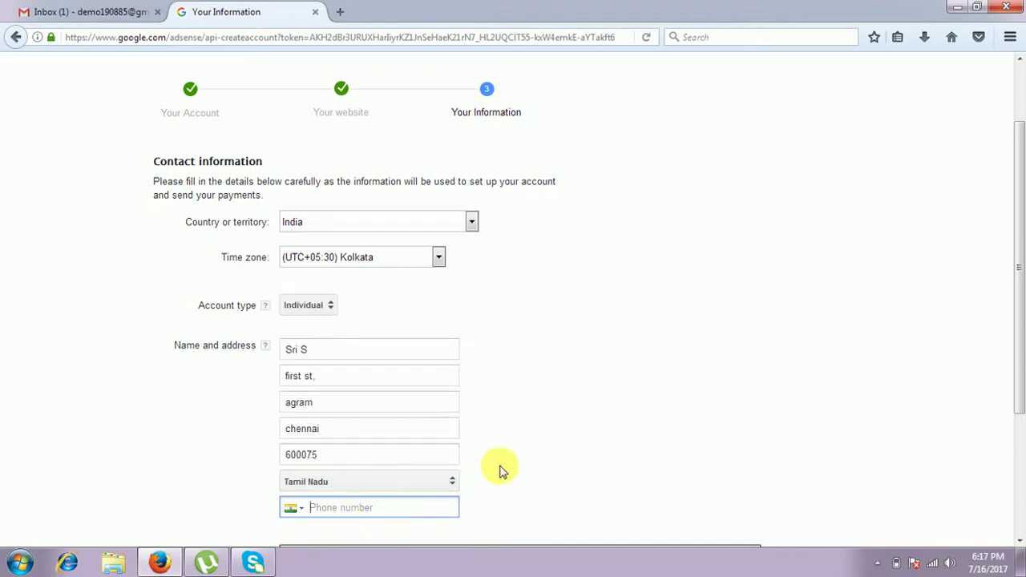
pyautogui.click(527, 425)
pyautogui.scroll(-5, 524, 429)
pyautogui.click(346, 309)
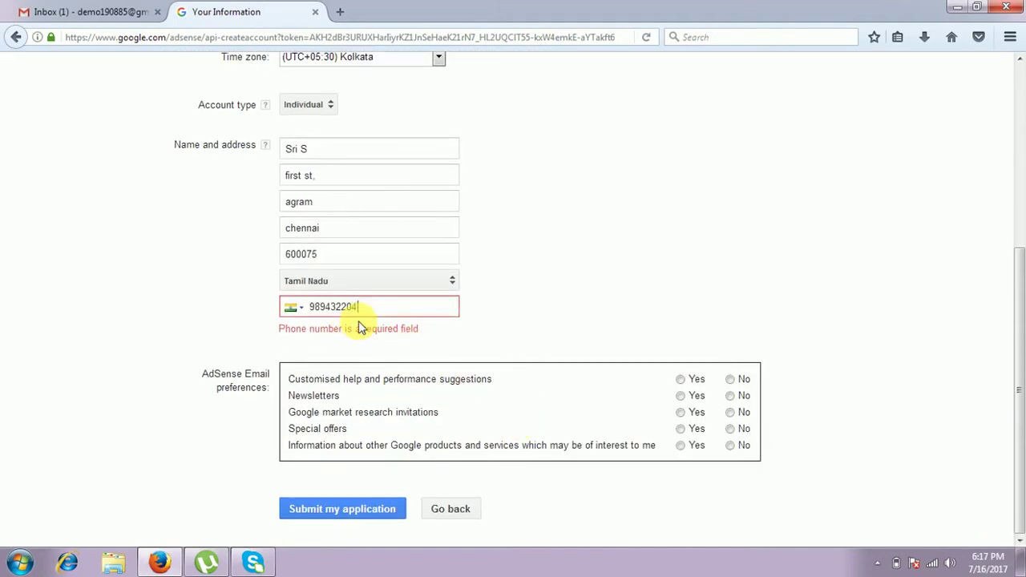
# Answer No to all five AdSense email preferences and submit the application
pyautogui.click(731, 381)
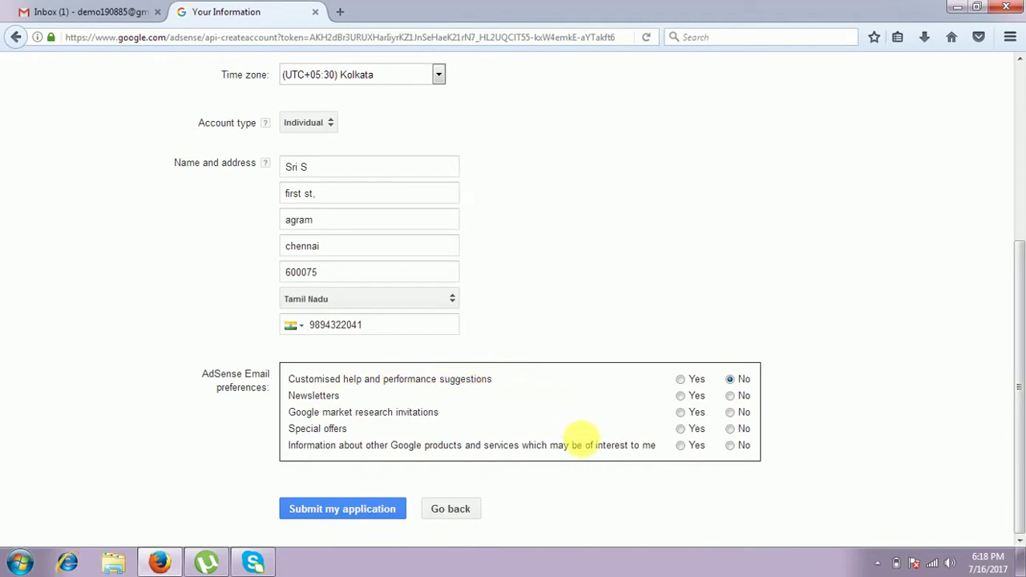
pyautogui.click(731, 397)
pyautogui.click(730, 412)
pyautogui.click(731, 430)
pyautogui.click(731, 445)
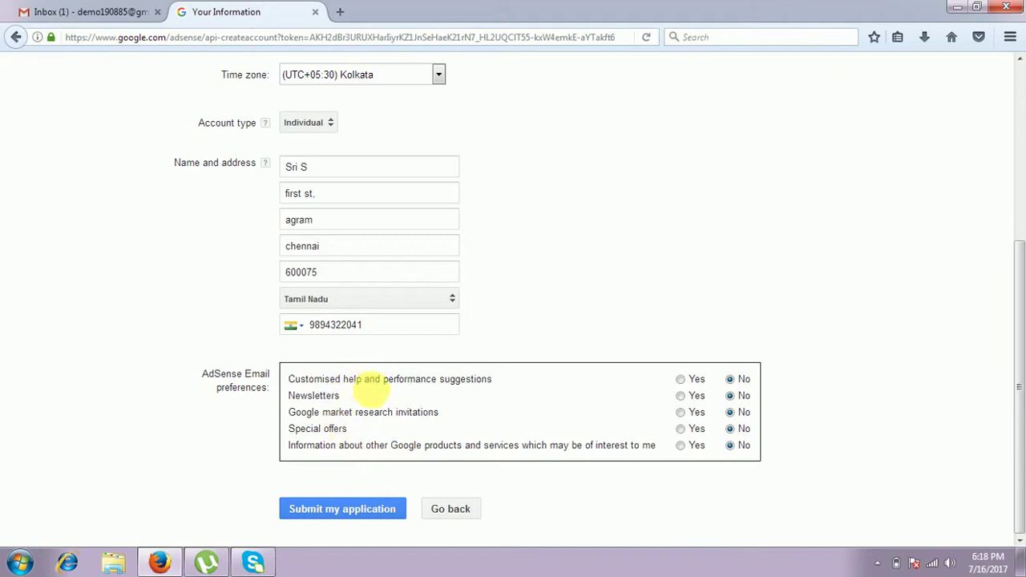
pyautogui.click(349, 518)
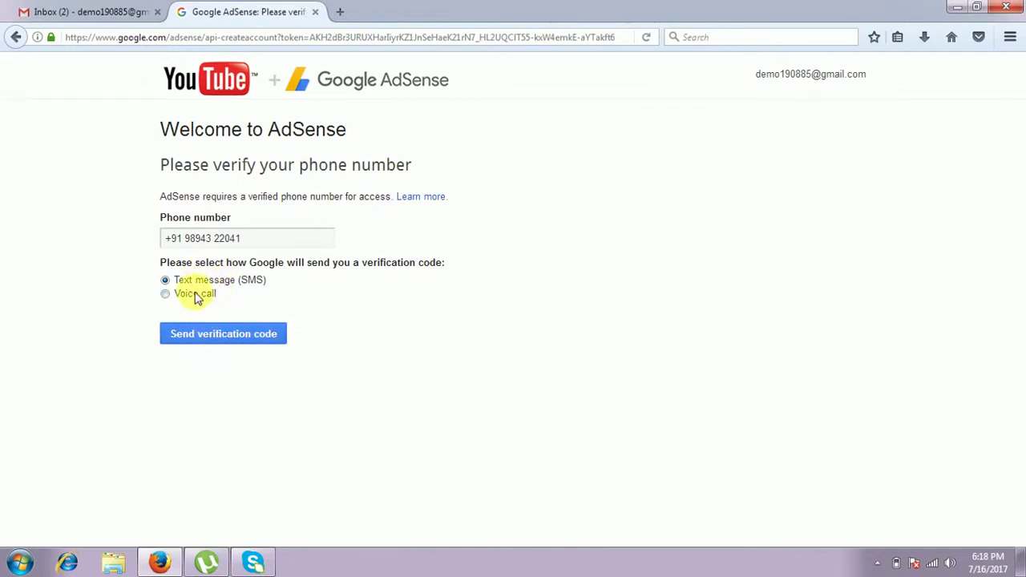
# Request a verification code by text message (SMS), enter the verification code and verify the phone number
pyautogui.click(216, 337)
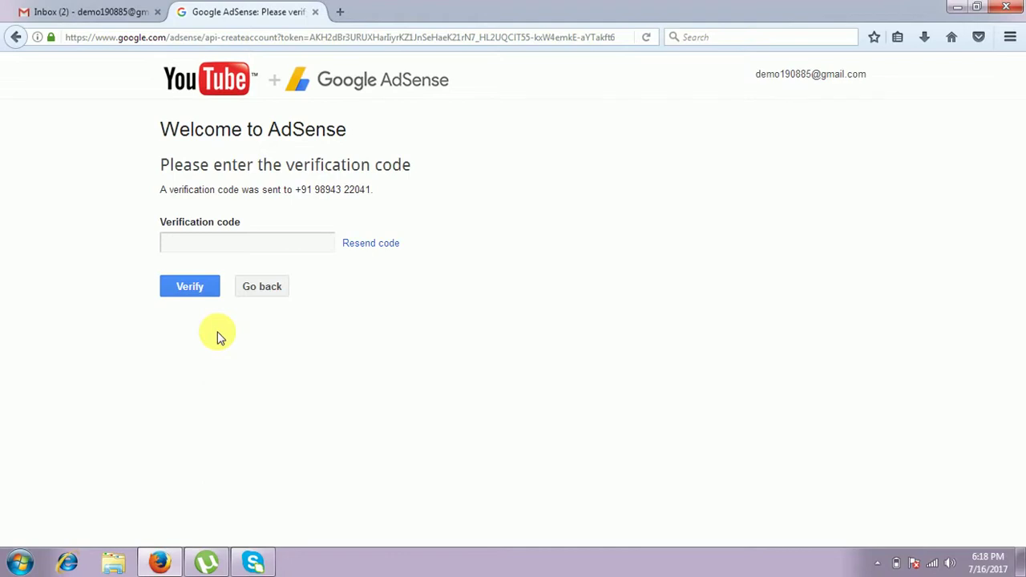
pyautogui.click(212, 248)
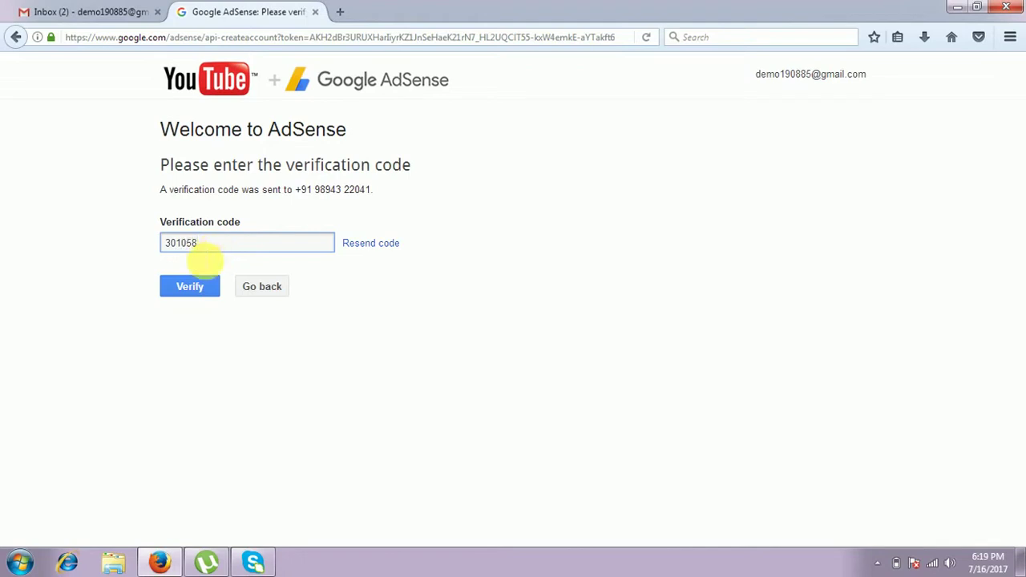
pyautogui.click(199, 287)
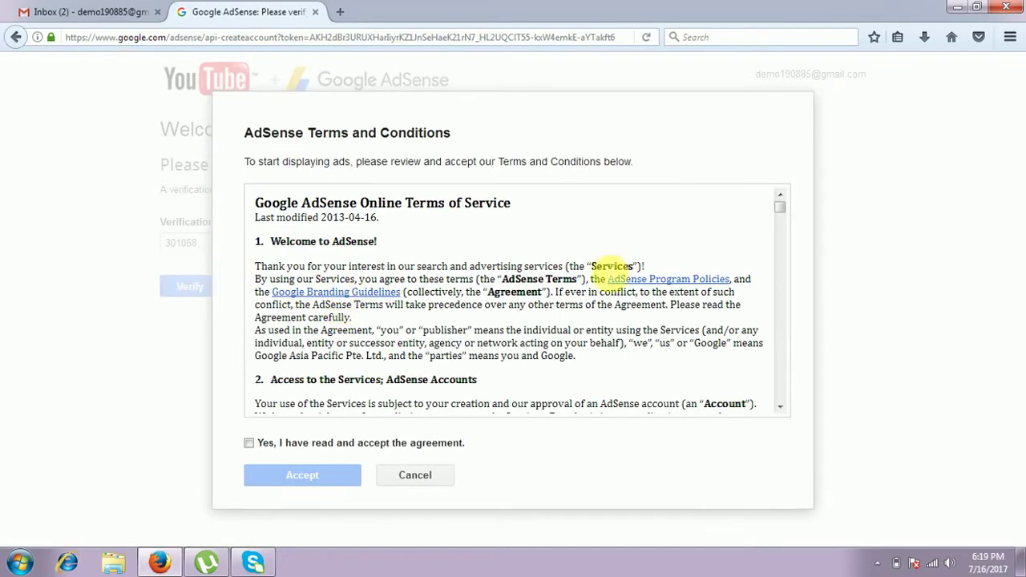
# Read through the AdSense Terms and Conditions to the end, tick the agreement statement and accept them
pyautogui.moveTo(781, 210); pyautogui.dragTo(778, 408)
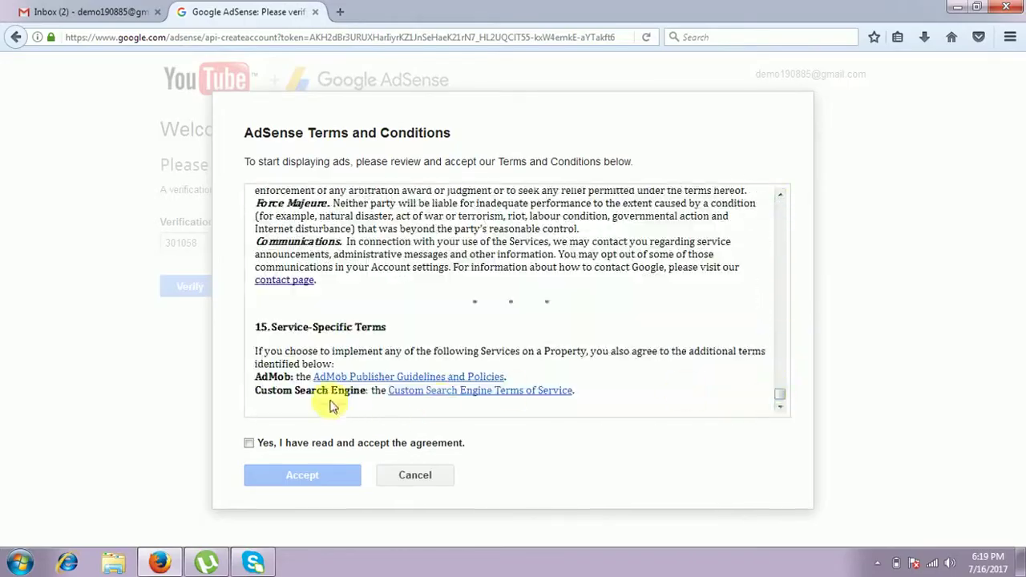
pyautogui.click(249, 443)
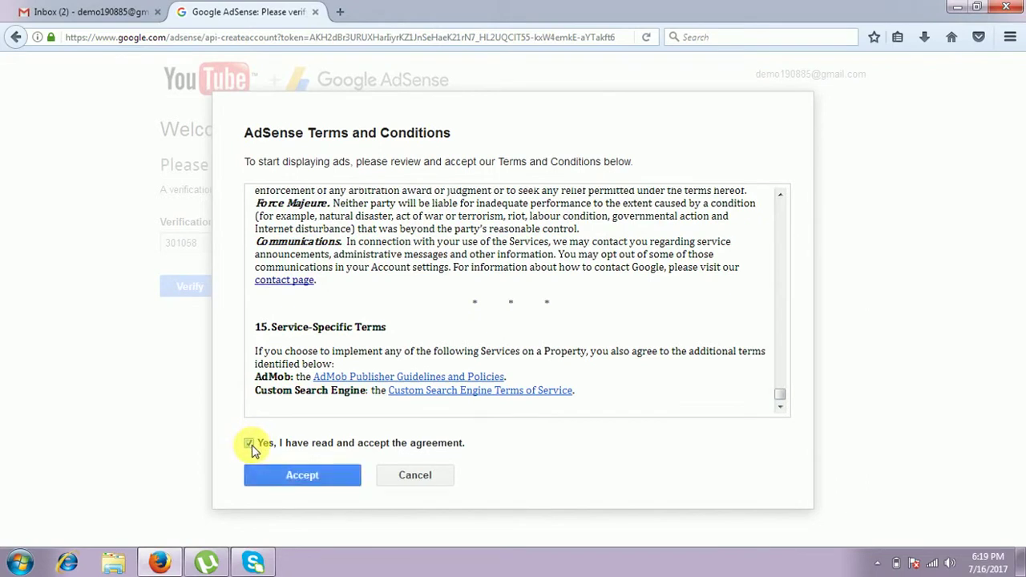
pyautogui.click(302, 480)
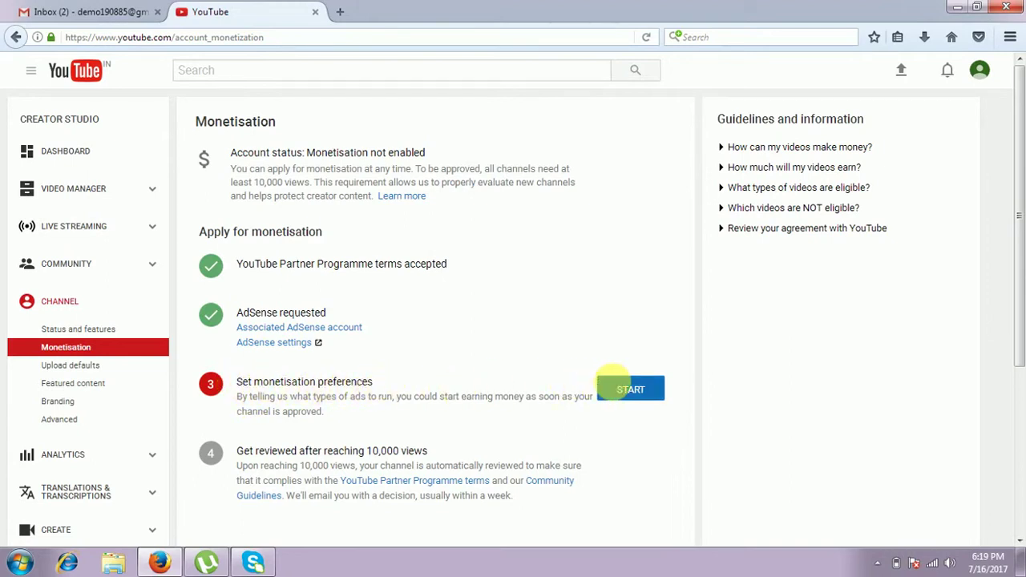
# Set the channel's monetisation preferences and review the remaining application requirement of reaching 10,000 views
pyautogui.click(628, 389)
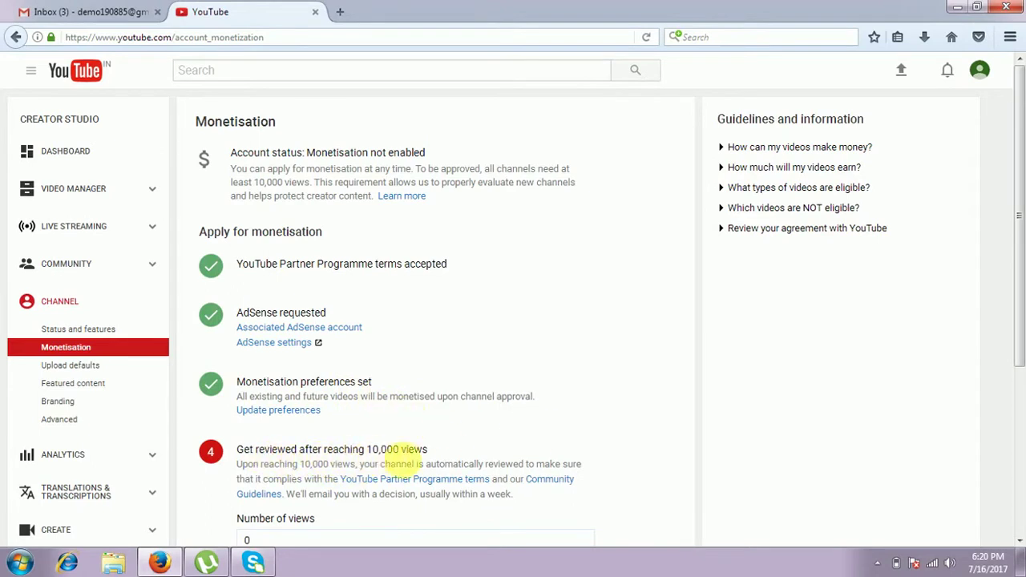
pyautogui.moveTo(1019, 305); pyautogui.dragTo(1022, 417)
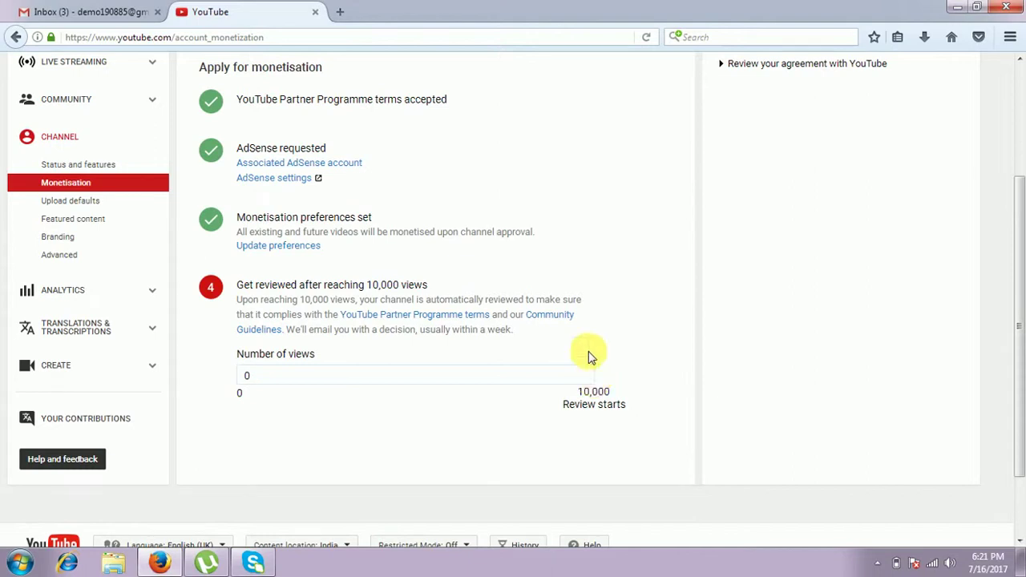
pyautogui.scroll(3, 572, 259)
pyautogui.scroll(-1, 553, 288)
pyautogui.scroll(-4, 547, 295)
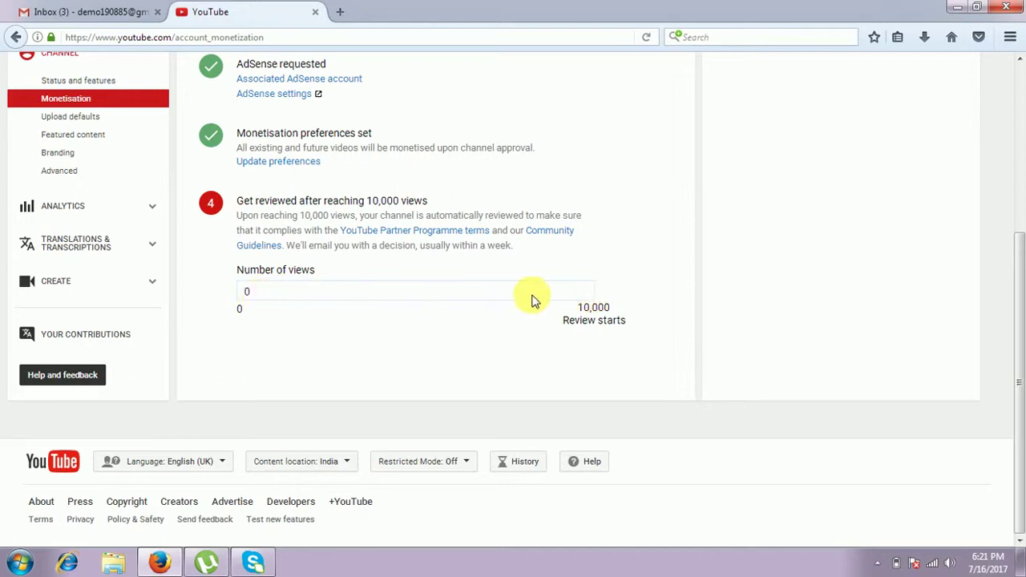
pyautogui.scroll(3, 678, 238)
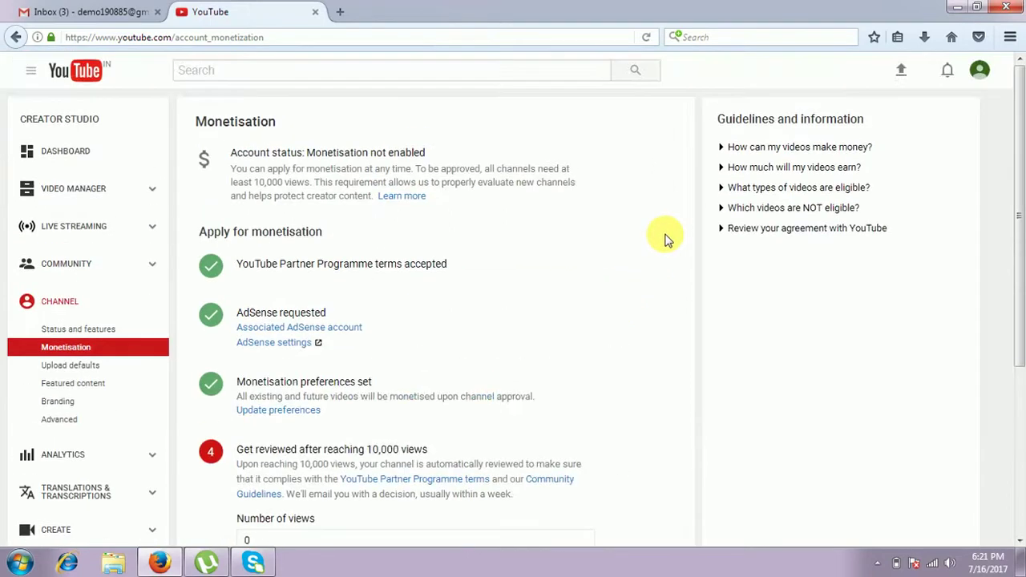
# Upload the GEE Front video from drive D, in the Aigiri Nandini Nanditha Medini folder under Online Tutorial > My Channel
pyautogui.click(902, 74)
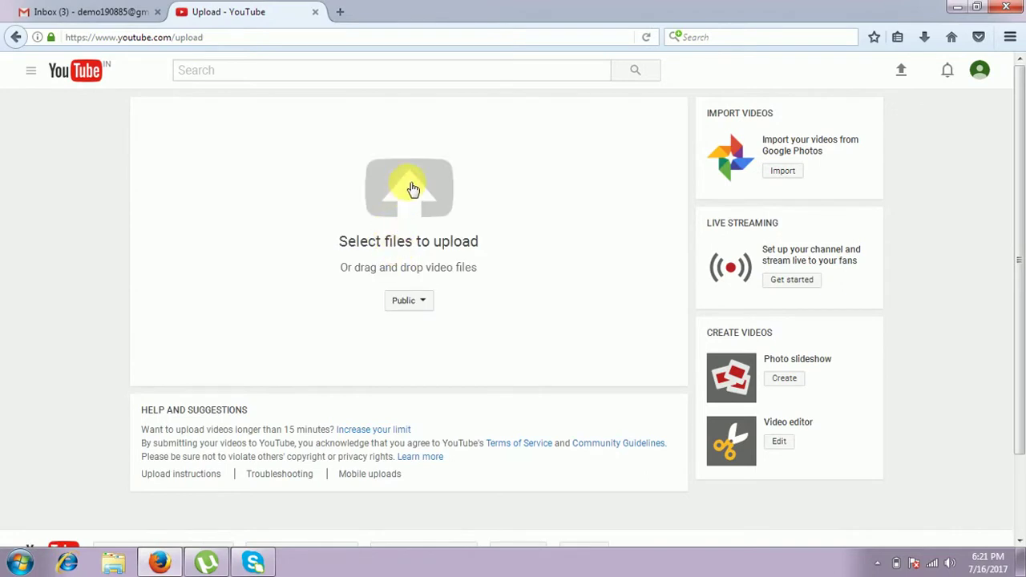
pyautogui.click(410, 185)
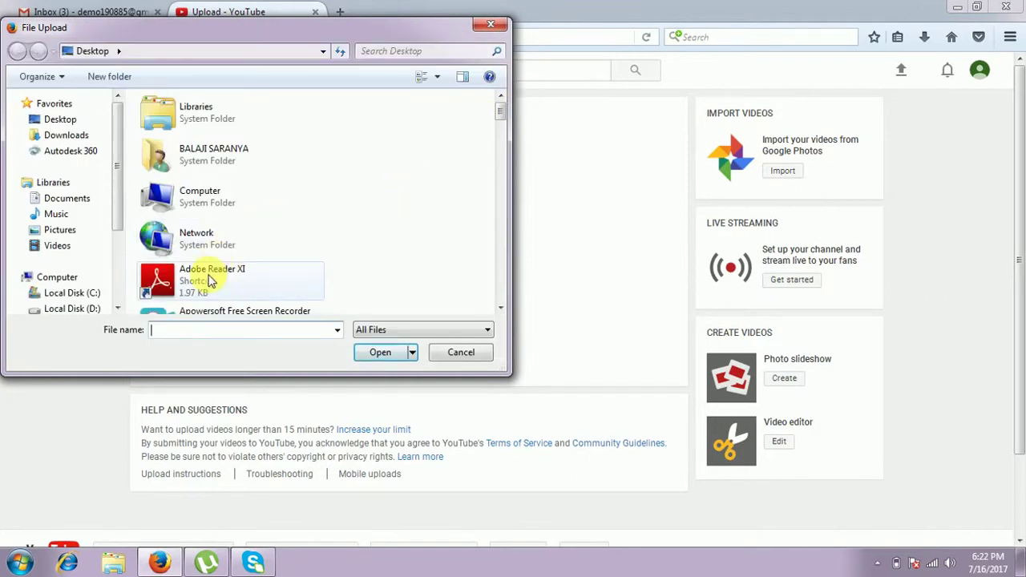
pyautogui.doubleClick(172, 192)
pyautogui.doubleClick(229, 172)
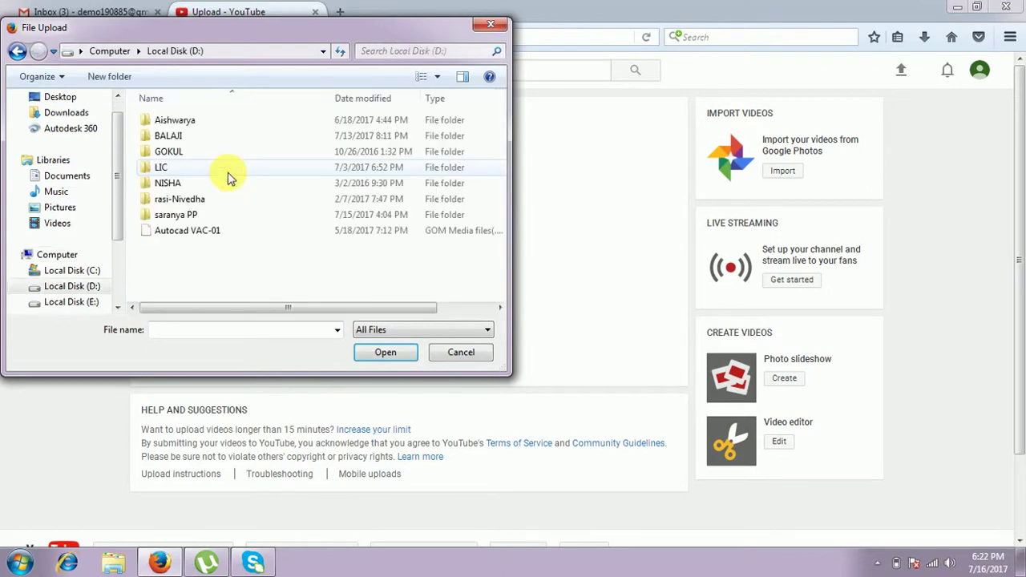
pyautogui.doubleClick(189, 140)
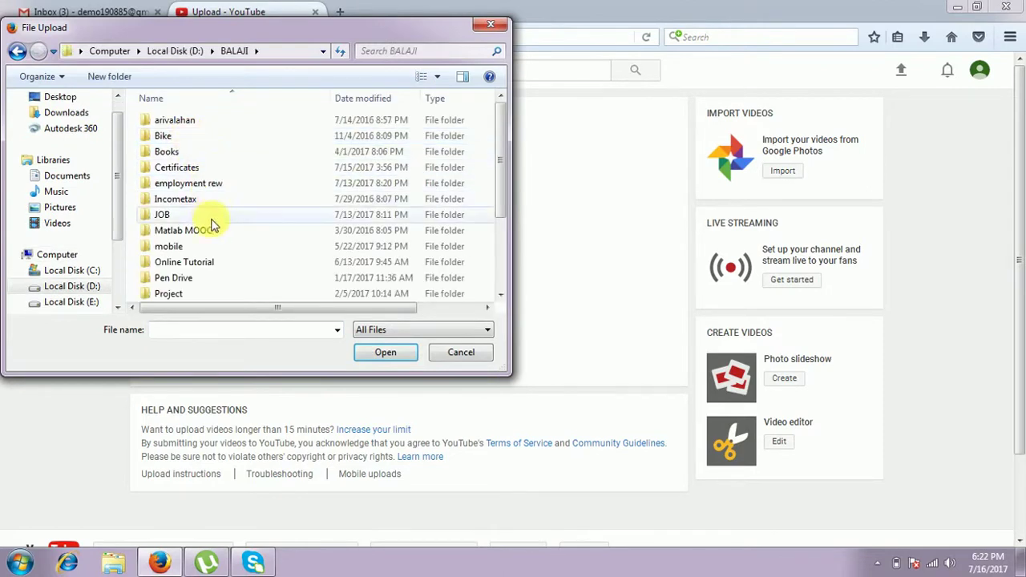
pyautogui.doubleClick(209, 269)
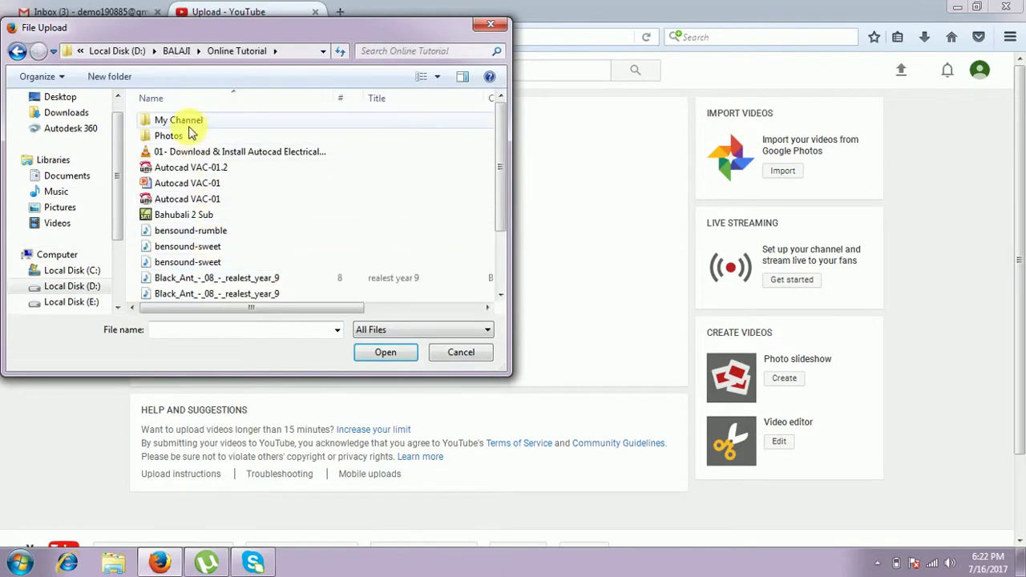
pyautogui.doubleClick(188, 121)
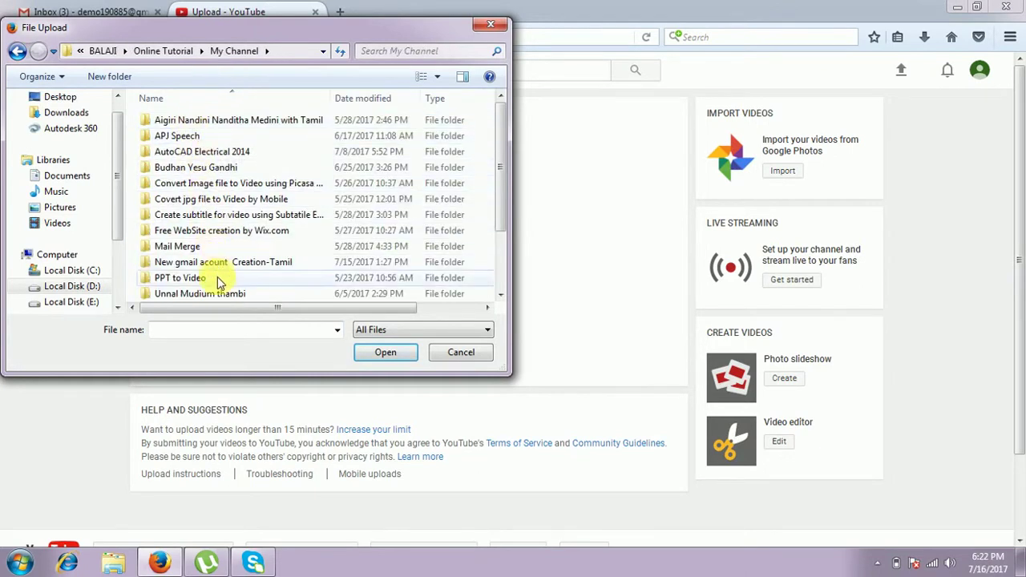
pyautogui.click(197, 126)
pyautogui.doubleClick(196, 126)
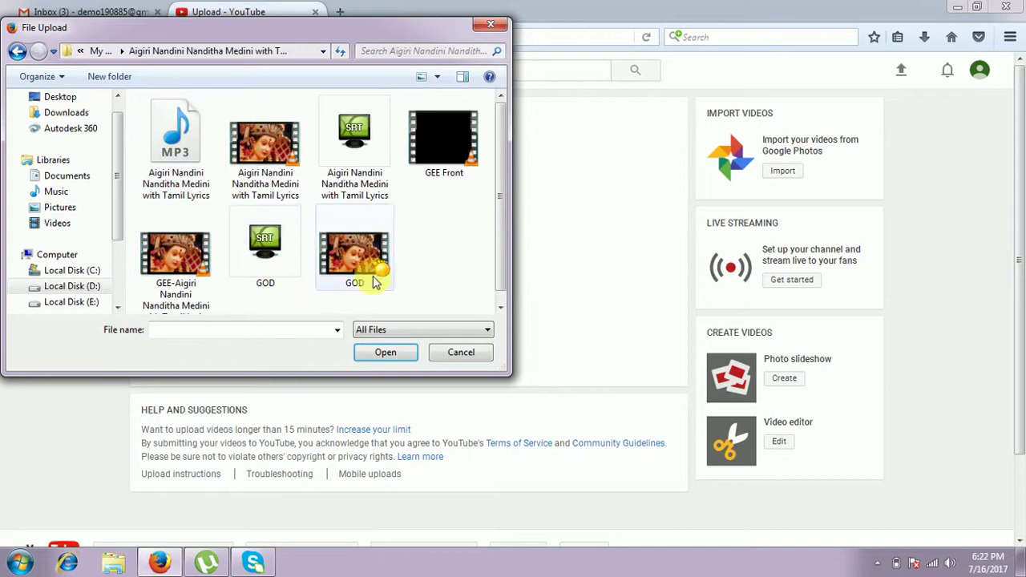
pyautogui.doubleClick(443, 140)
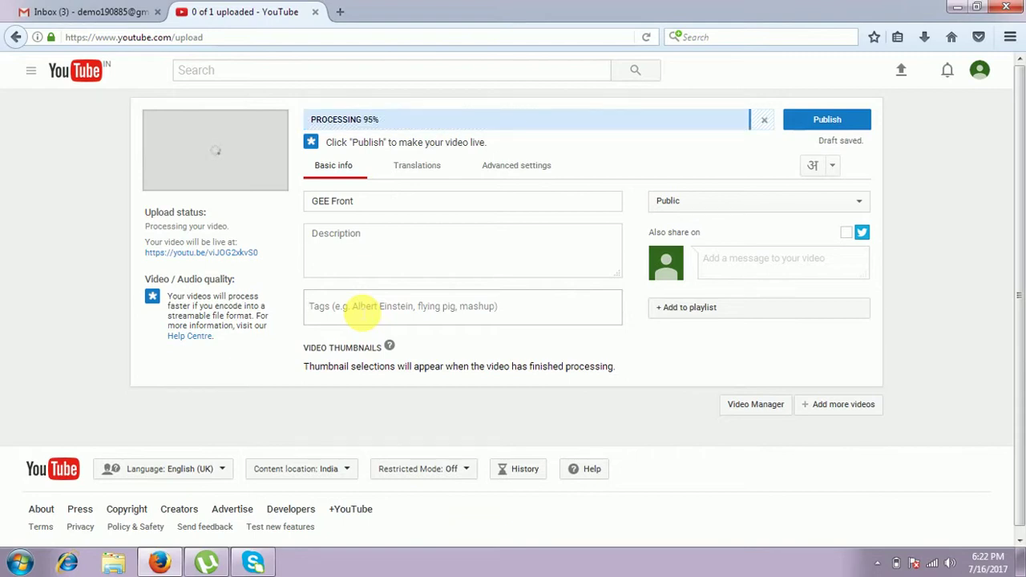
# Add the tags gee, video and the presenter's first name to the GEE Front video and publish it
pyautogui.write('gee')
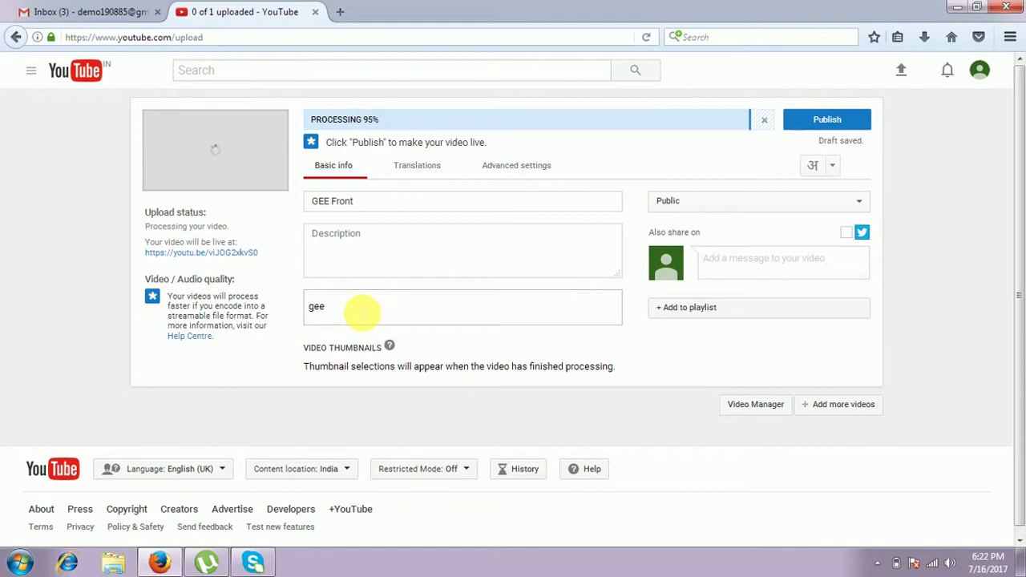
pyautogui.write(',')
pyautogui.write('v')
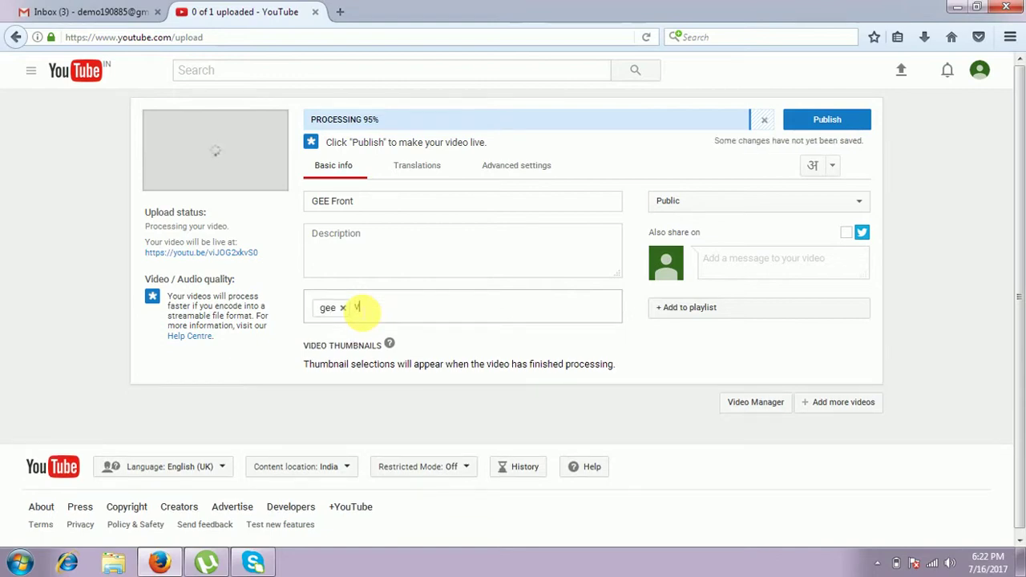
pyautogui.write('ideo')
pyautogui.write(',')
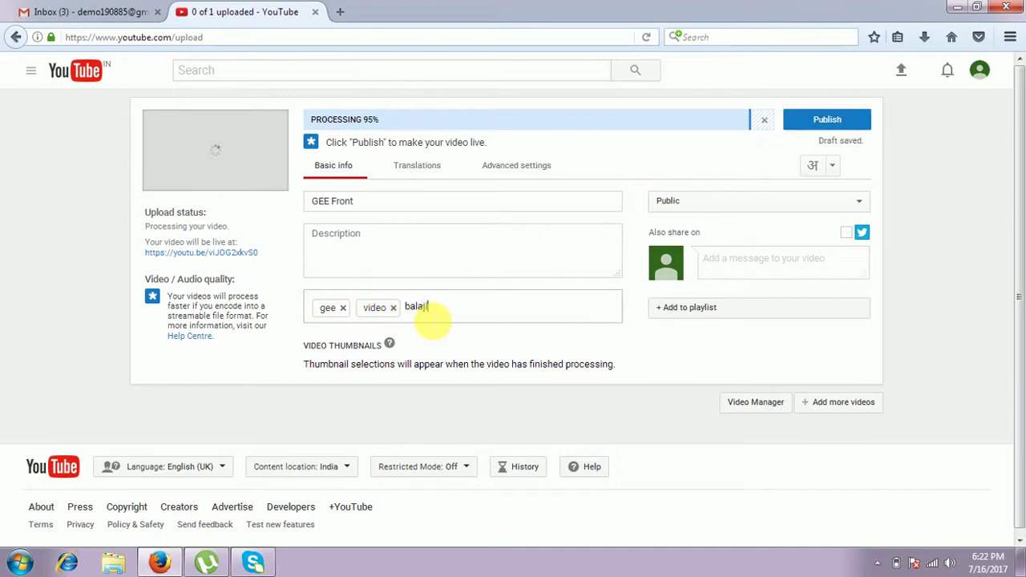
pyautogui.press('Return')
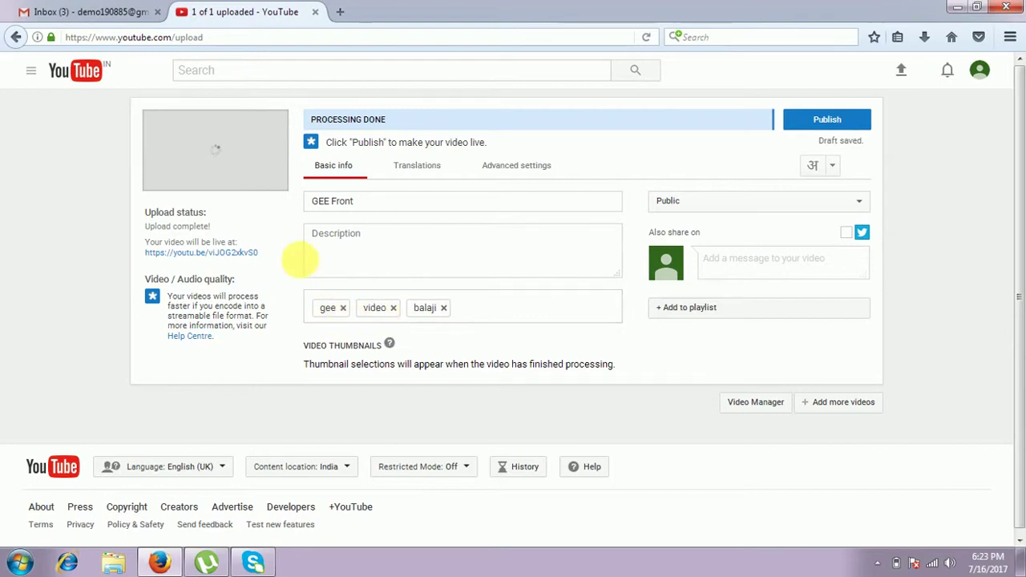
pyautogui.click(811, 120)
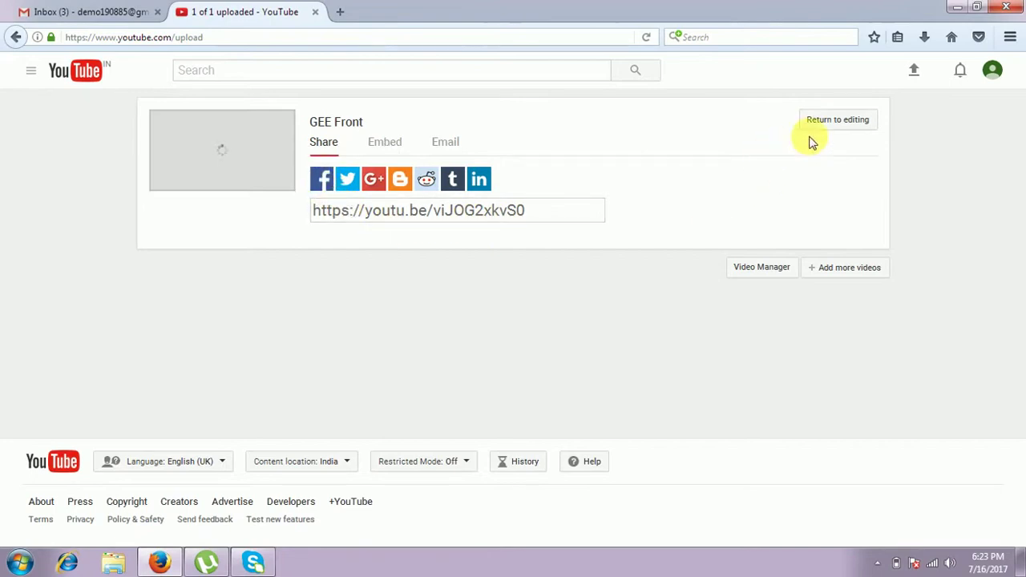
# Return to editing the published video, set the second suggested image as its thumbnail and save the changes
pyautogui.click(831, 124)
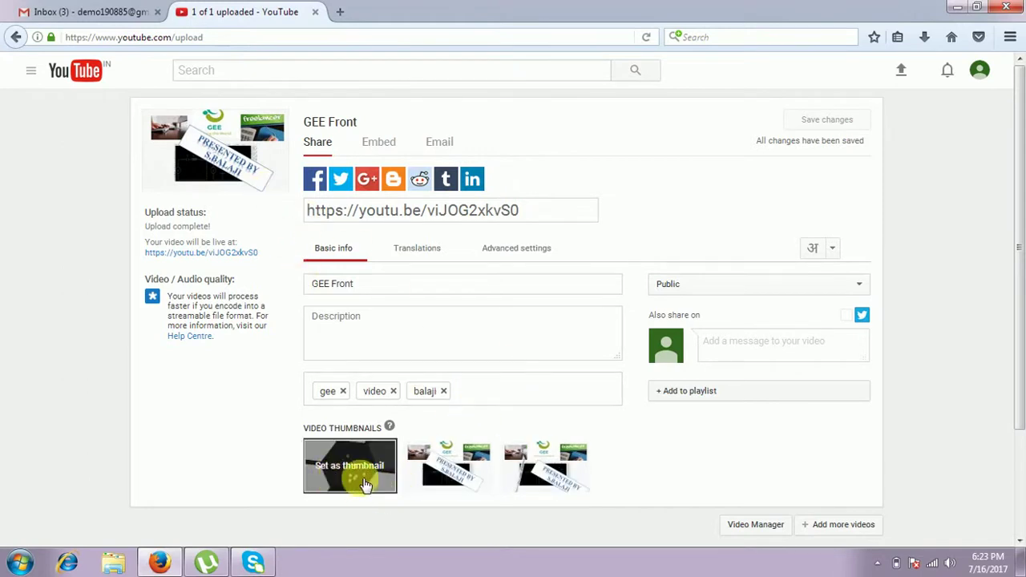
pyautogui.moveTo(469, 492)
pyautogui.click(459, 473)
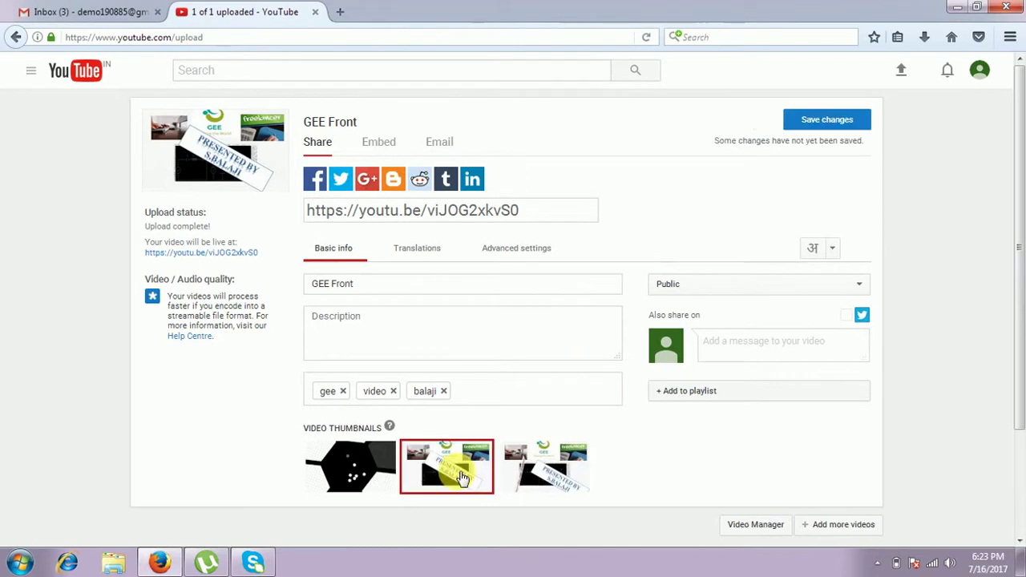
pyautogui.click(823, 122)
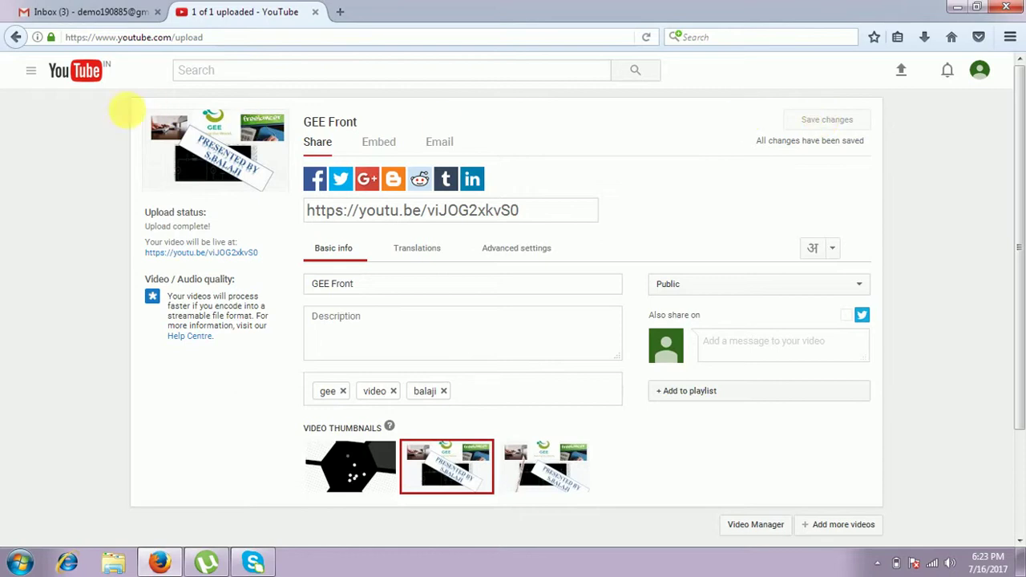
# Go to My channel and play the uploaded GEE Front video
pyautogui.click(31, 72)
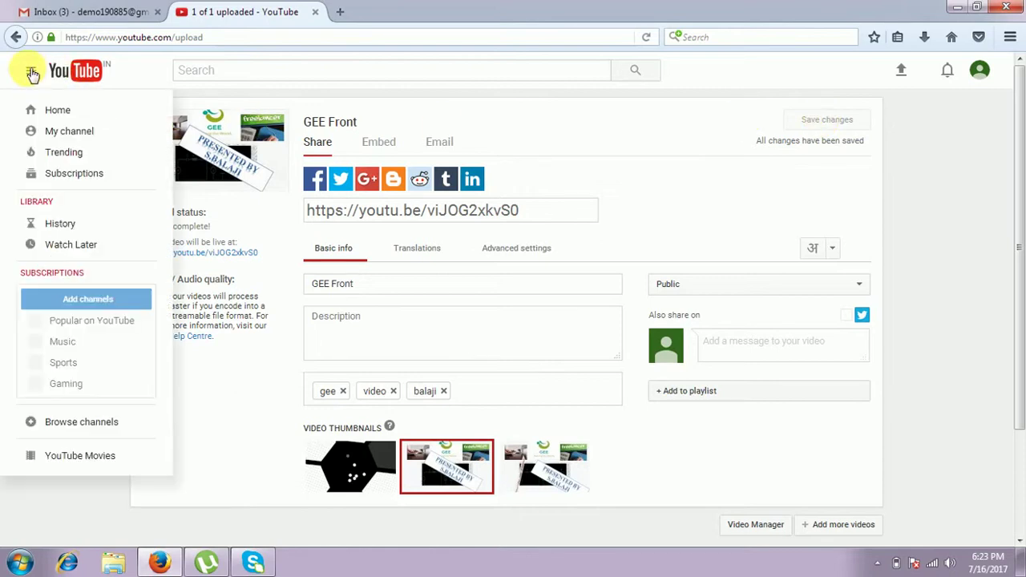
pyautogui.click(78, 136)
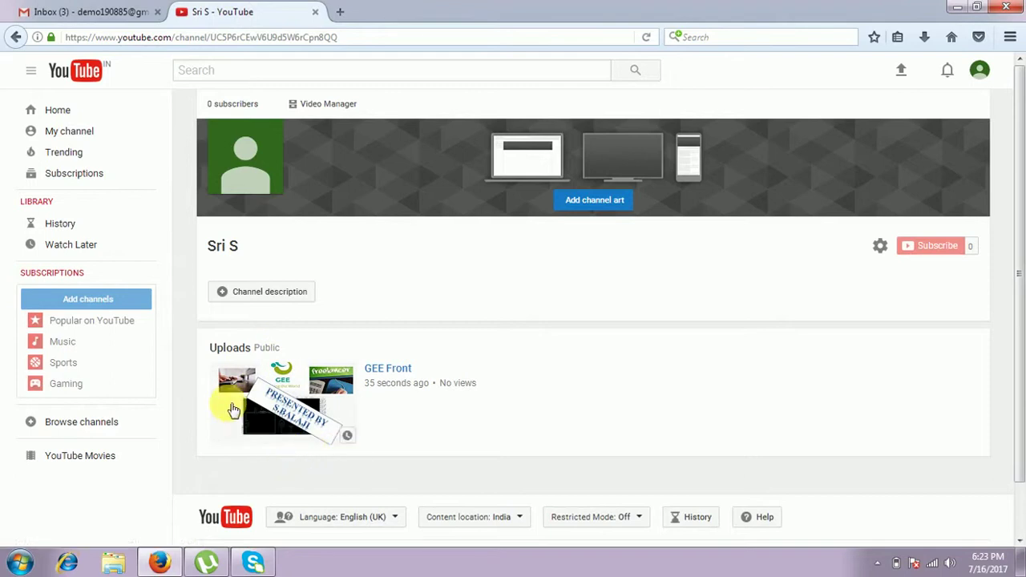
pyautogui.click(308, 402)
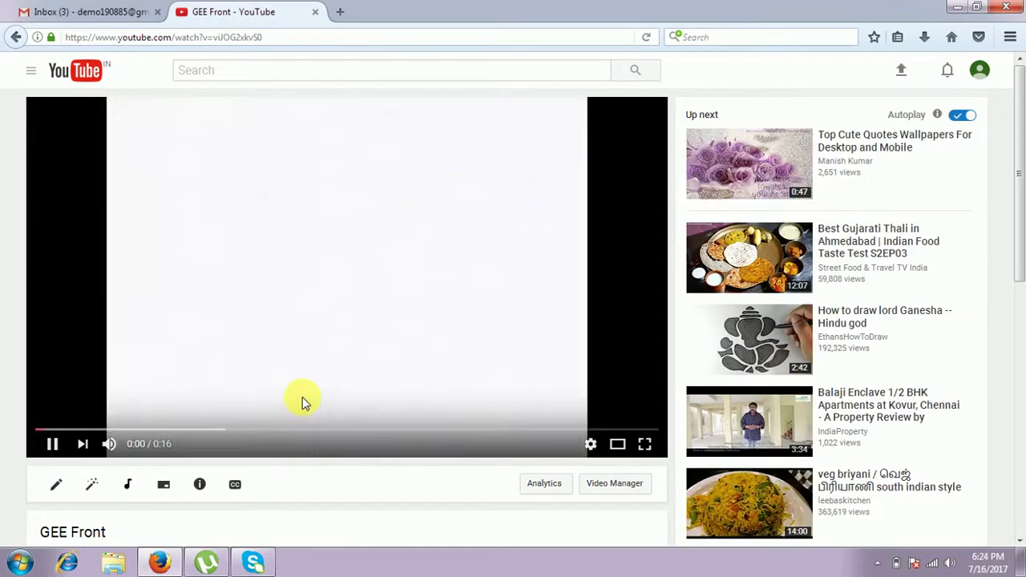
# Go to My channel and open the list of uploaded videos in the Video Manager
pyautogui.click(31, 71)
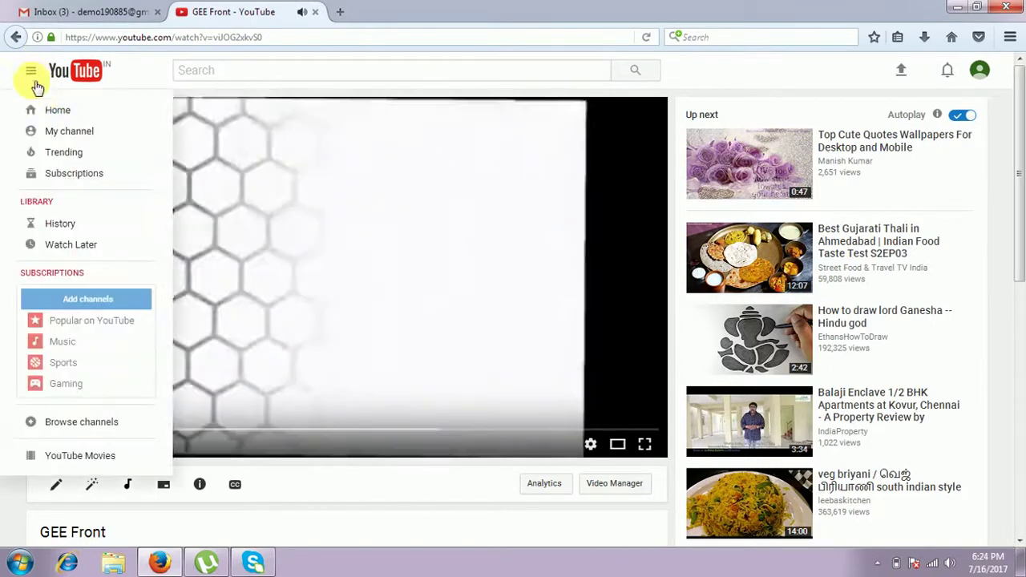
pyautogui.click(80, 135)
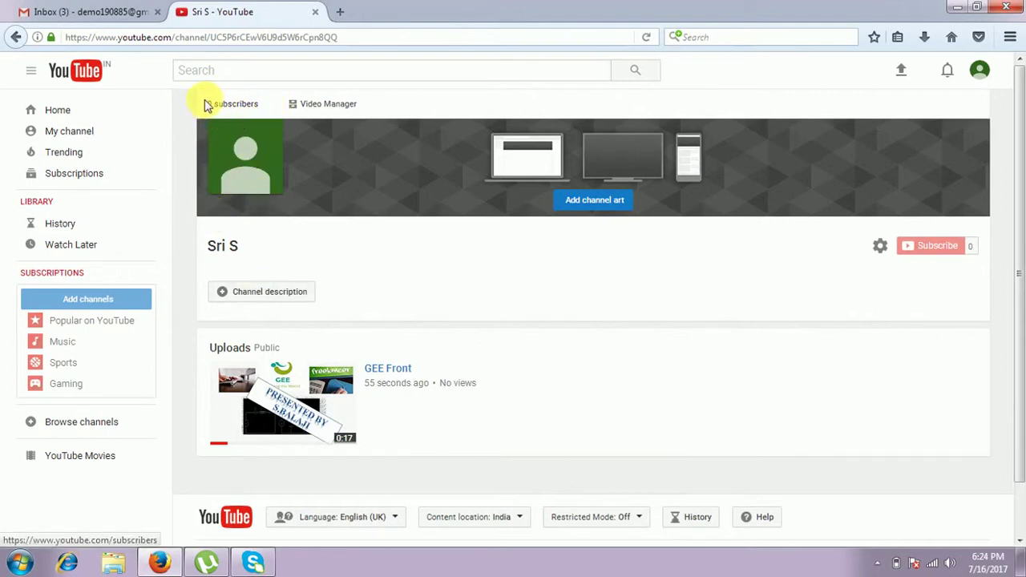
pyautogui.click(325, 107)
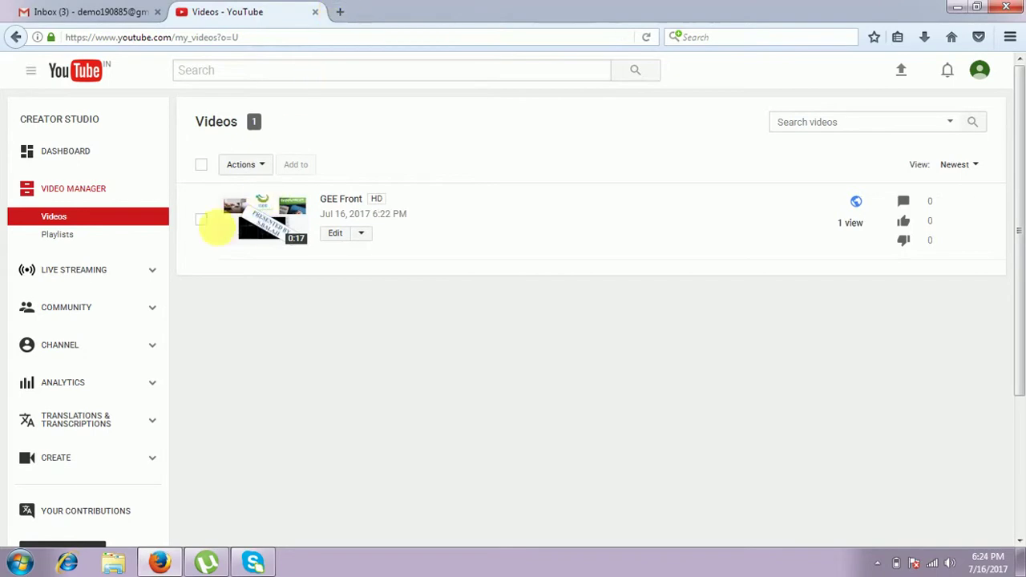
# Open google.com in a new browser tab
pyautogui.click(340, 12)
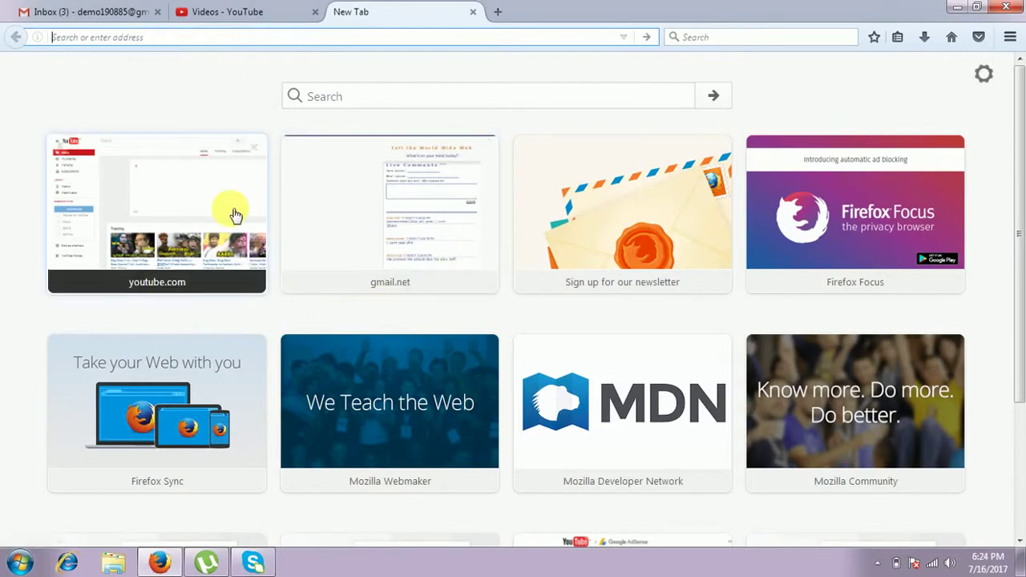
pyautogui.write('g')
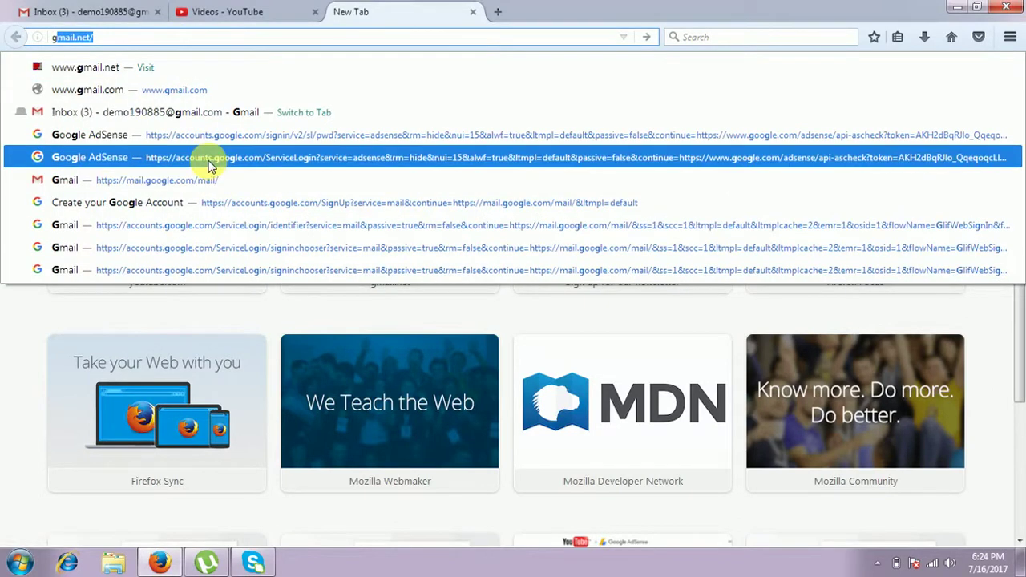
pyautogui.write('oogle.com/')
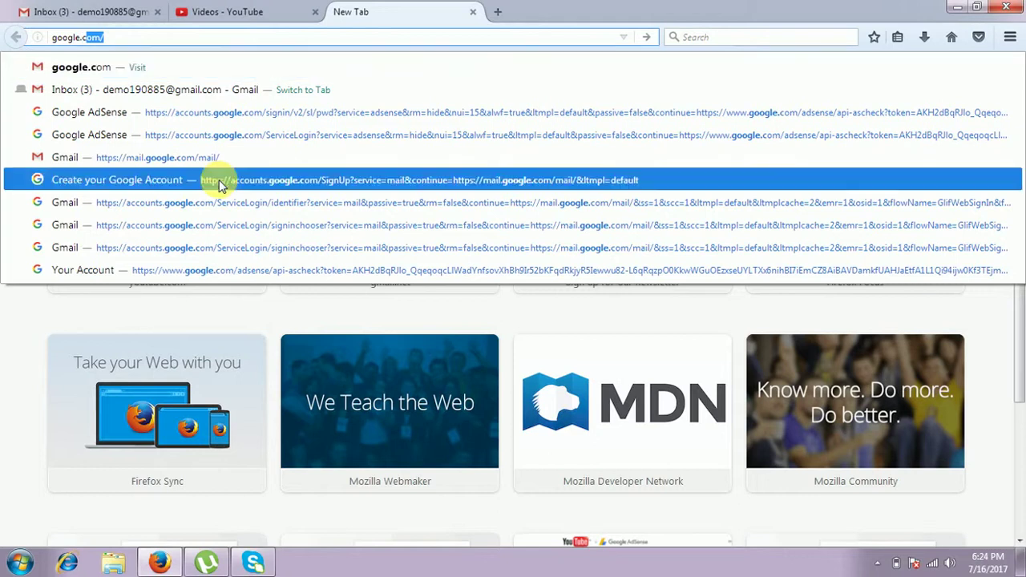
pyautogui.press('Return')
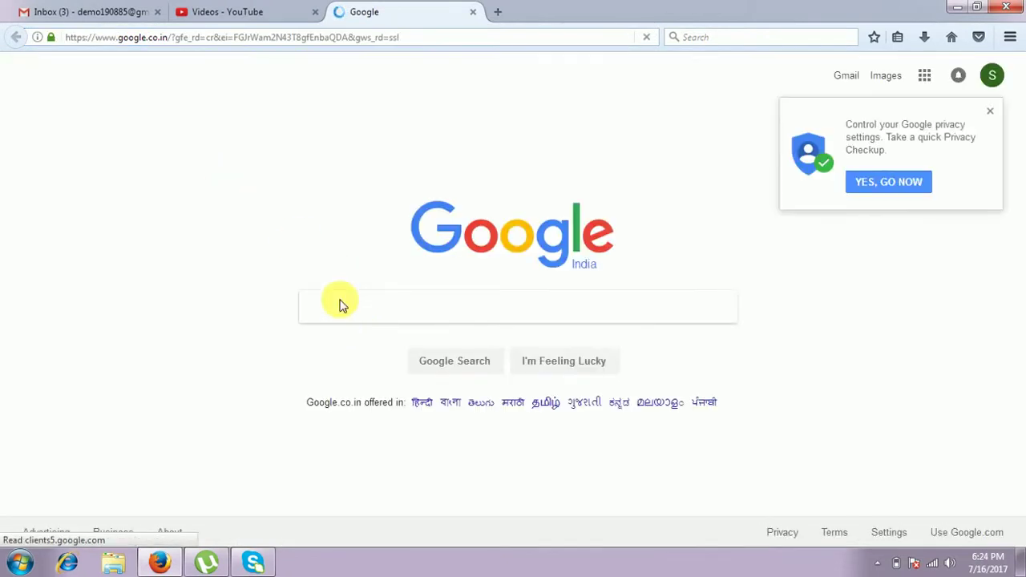
# Search Google for the Google AdSense site and sign in to it with the current account
pyautogui.click(344, 305)
pyautogui.write('goo')
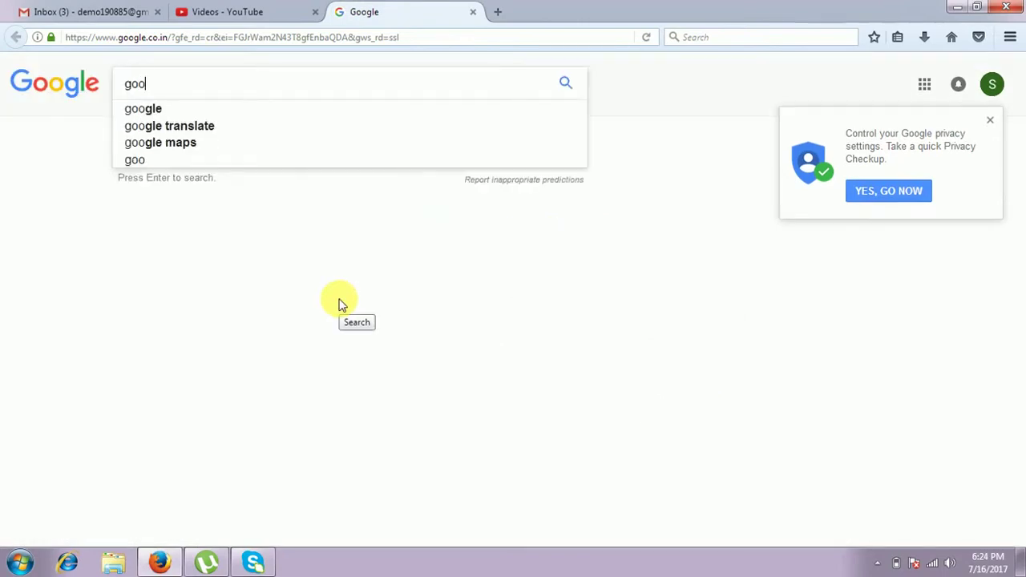
pyautogui.write('gle')
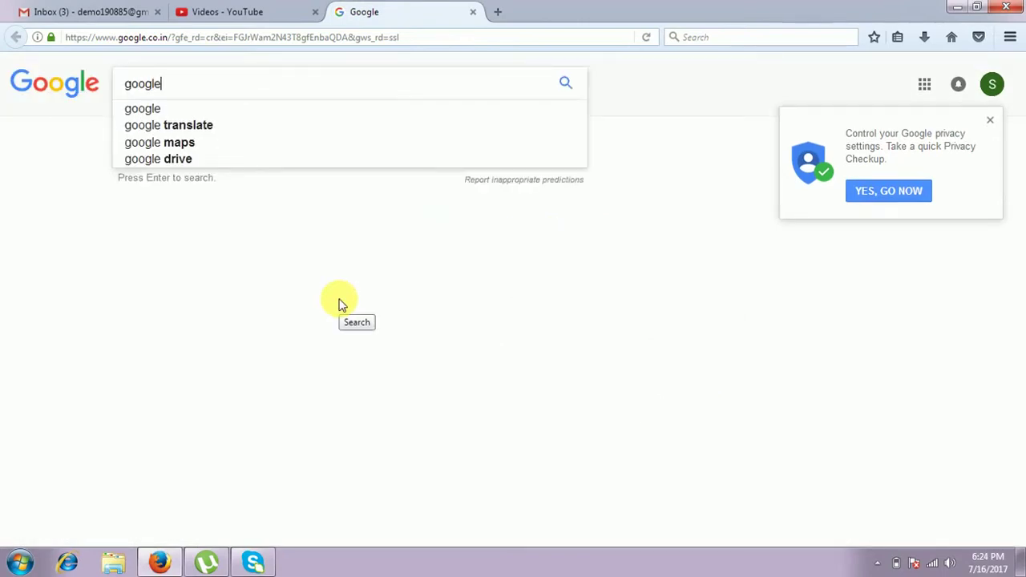
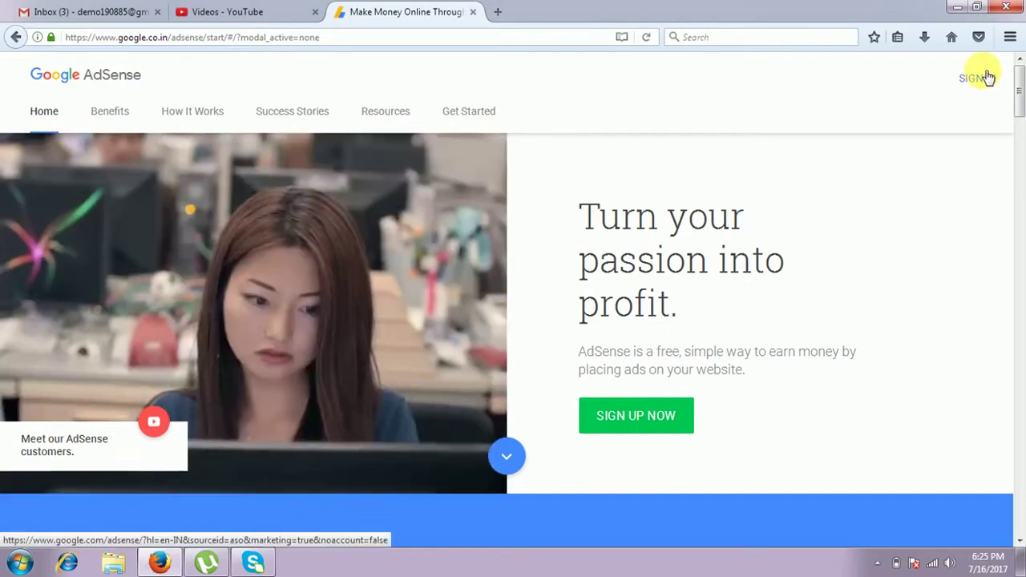
pyautogui.click(978, 80)
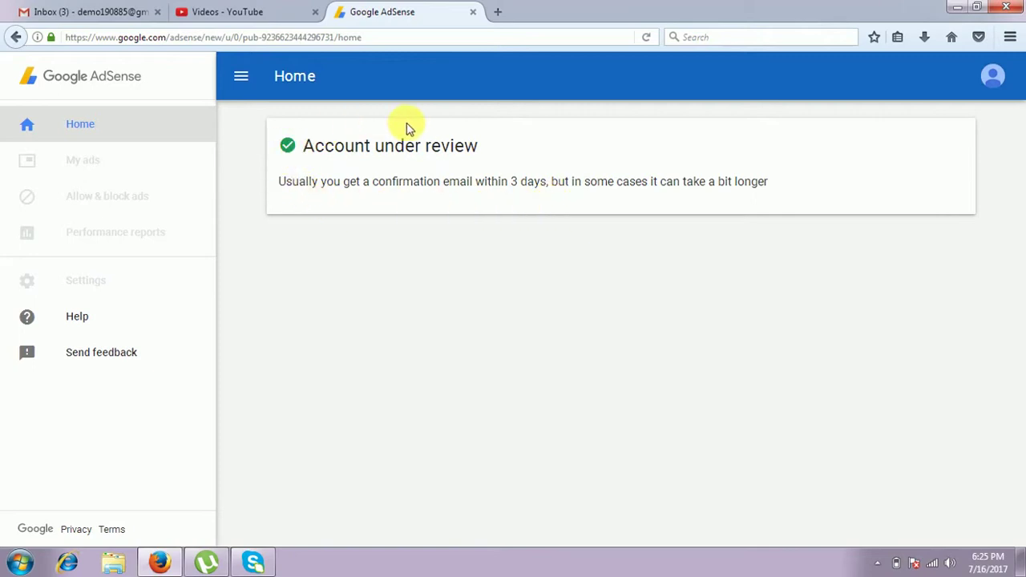
# Sign out of the AdSense account and close the Gmail inbox tab
pyautogui.click(990, 77)
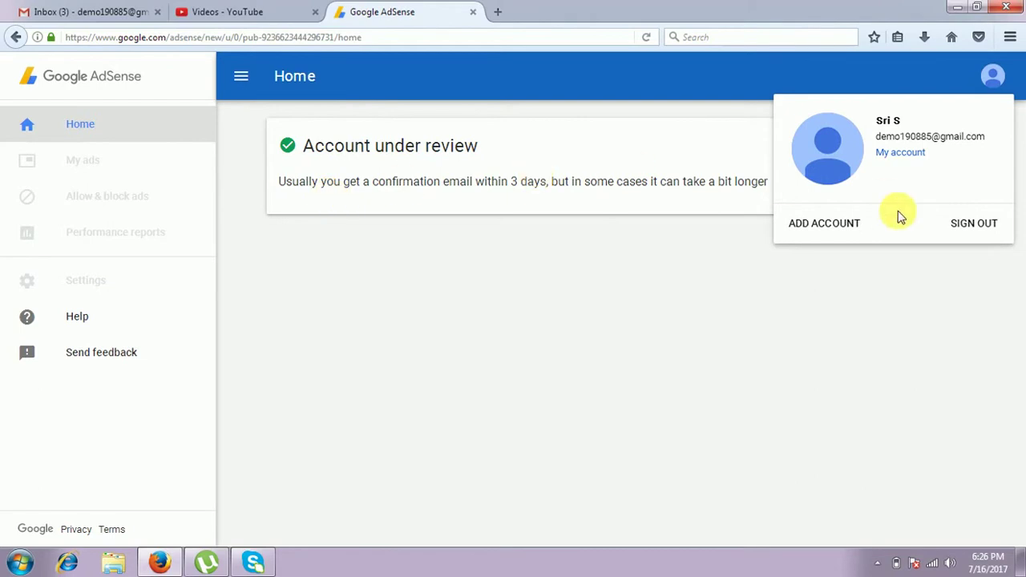
pyautogui.click(969, 227)
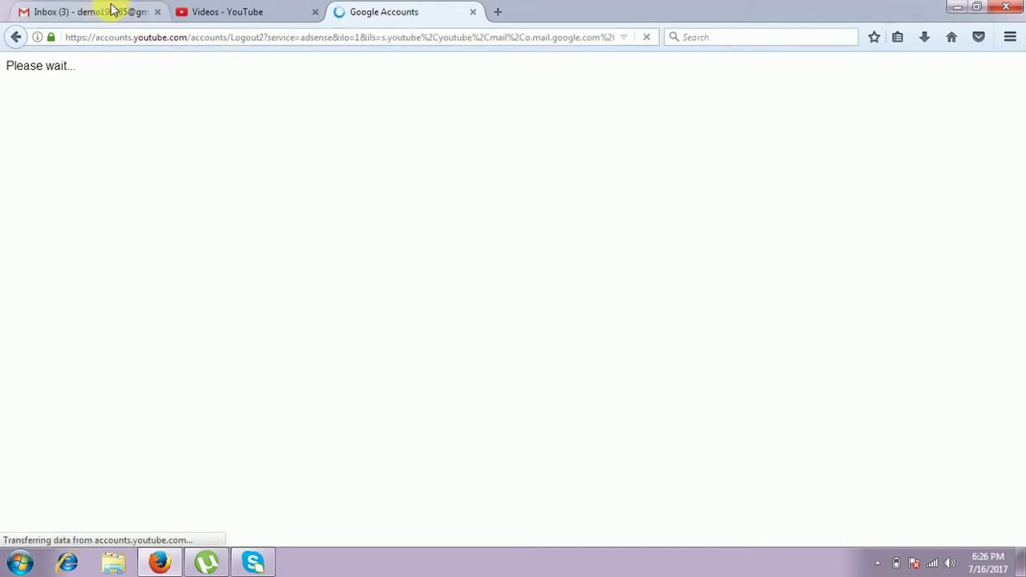
pyautogui.click(120, 12)
pyautogui.click(158, 12)
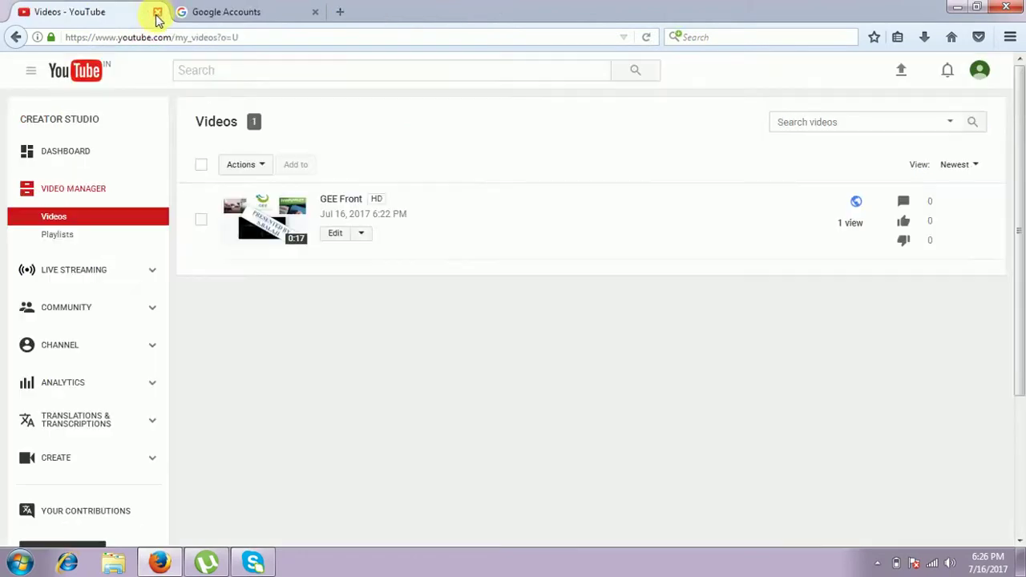
# Sign in to AdSense with another Google account, entering its e-mail address and account password
pyautogui.click(244, 11)
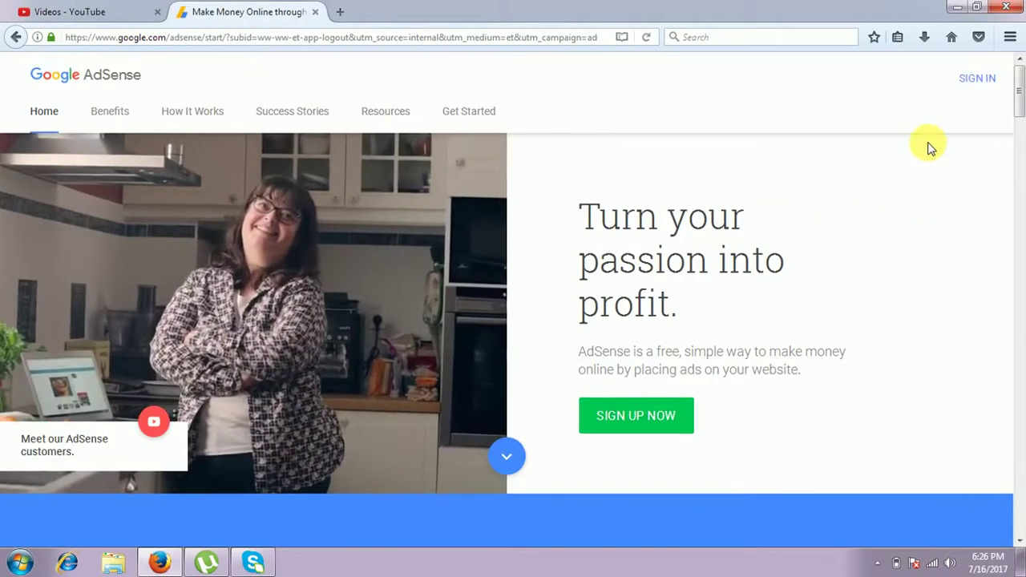
pyautogui.click(977, 77)
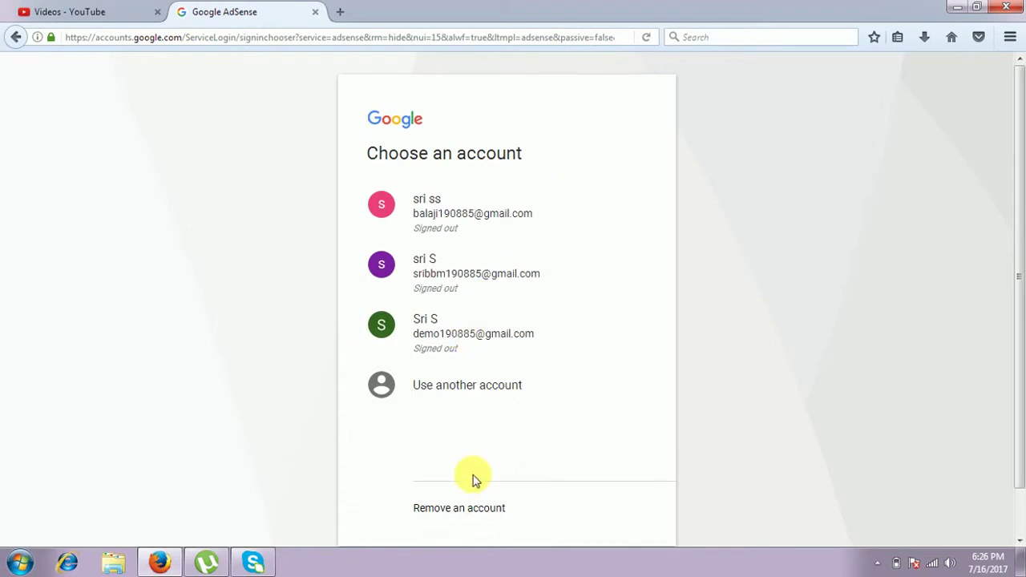
pyautogui.click(456, 385)
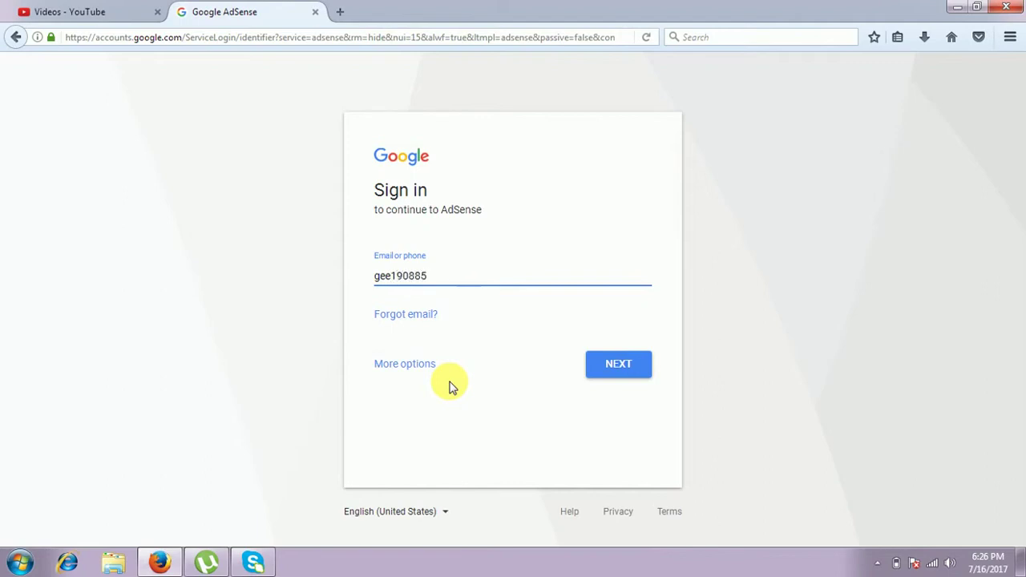
pyautogui.click(622, 373)
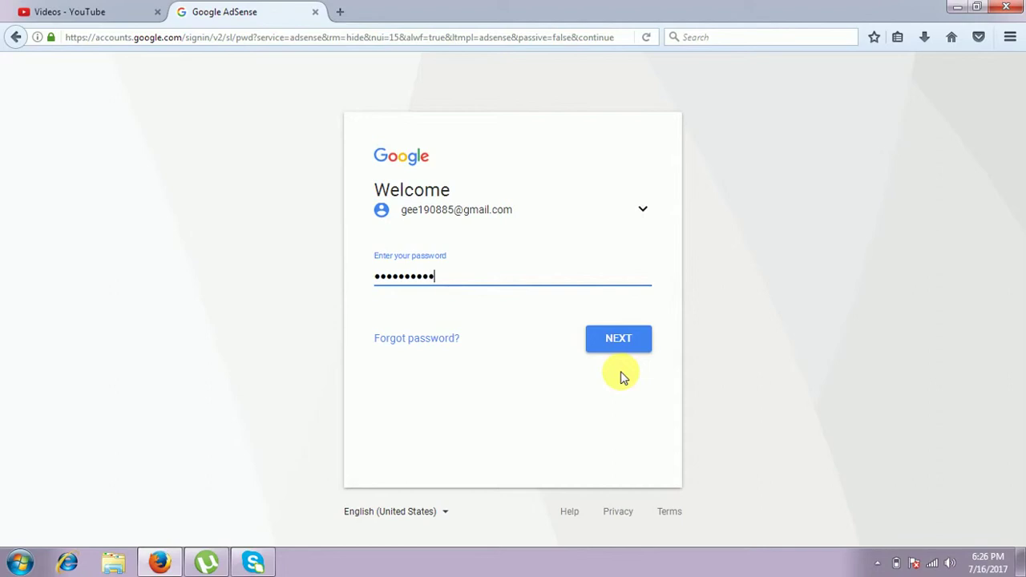
pyautogui.click(629, 342)
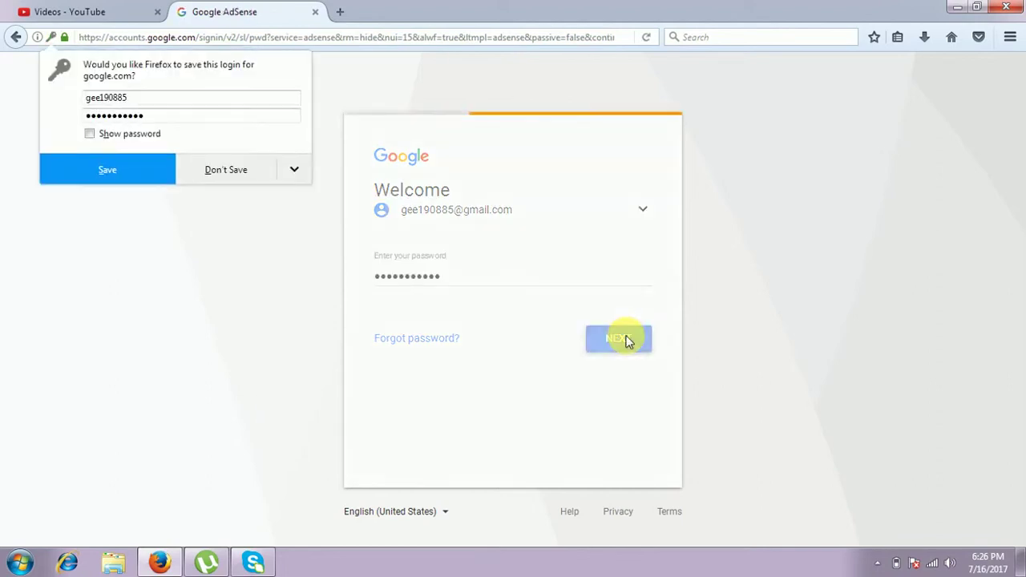
pyautogui.click(290, 168)
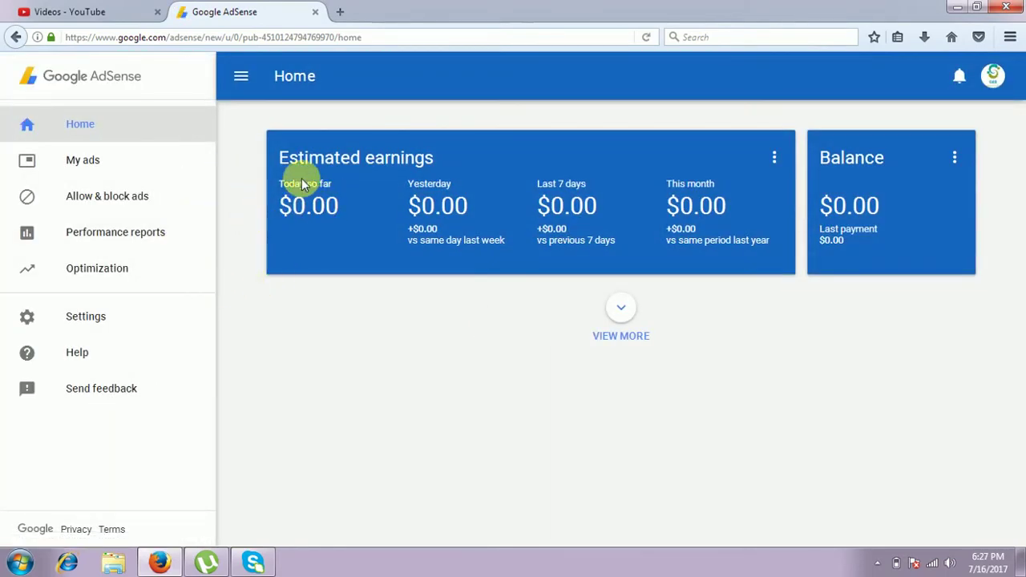
# Look through the My ads section, then return to the AdSense Home page and view more below the estimated earnings
pyautogui.click(90, 160)
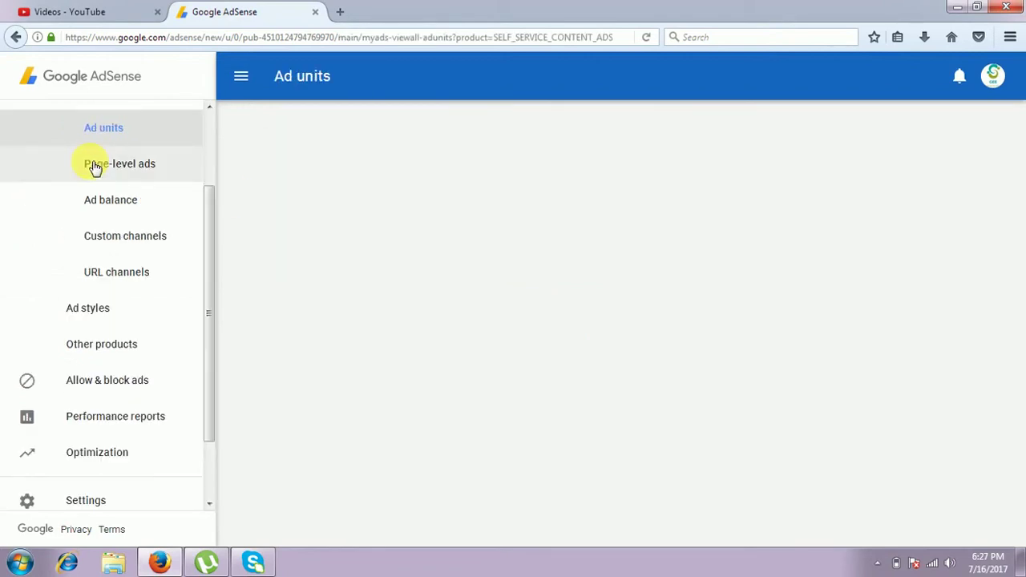
pyautogui.click(101, 272)
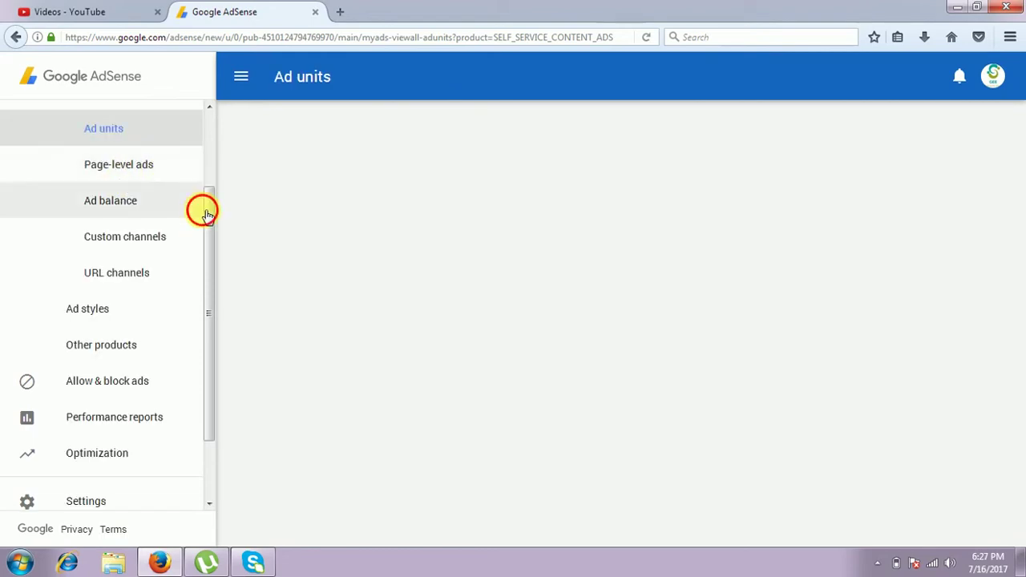
pyautogui.scroll(2, 214, 161)
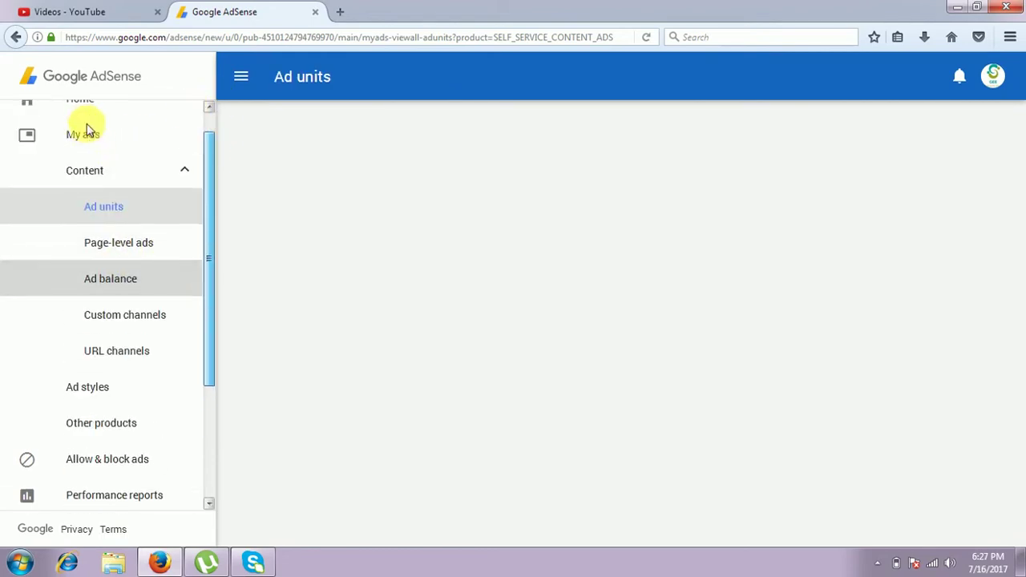
pyautogui.scroll(1, 88, 129)
pyautogui.click(85, 135)
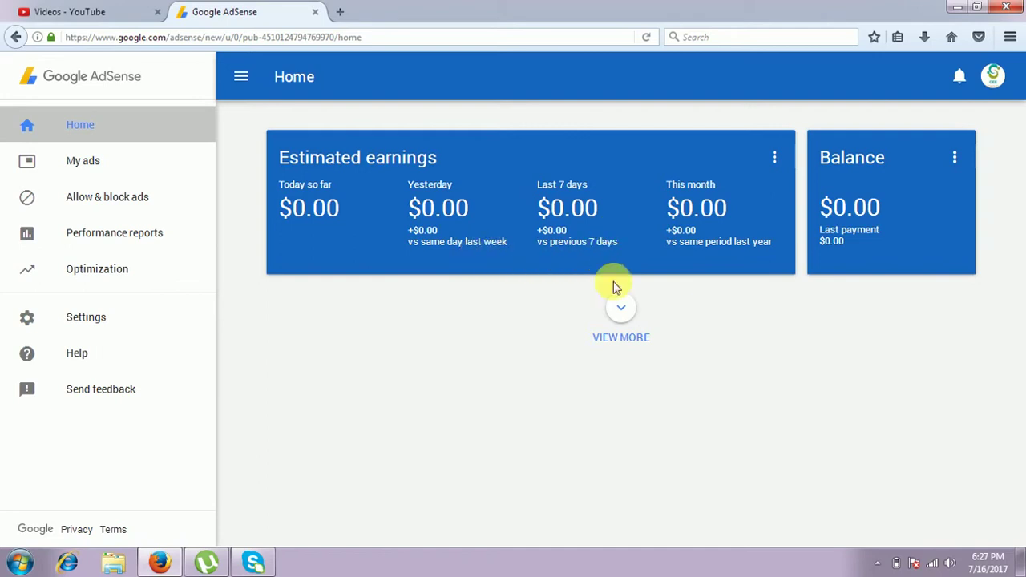
pyautogui.click(622, 313)
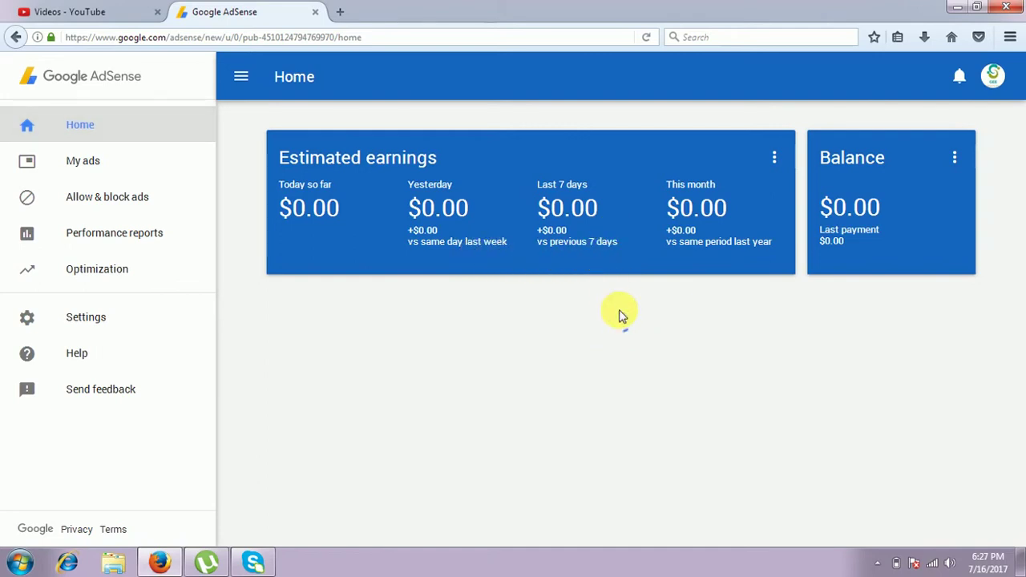